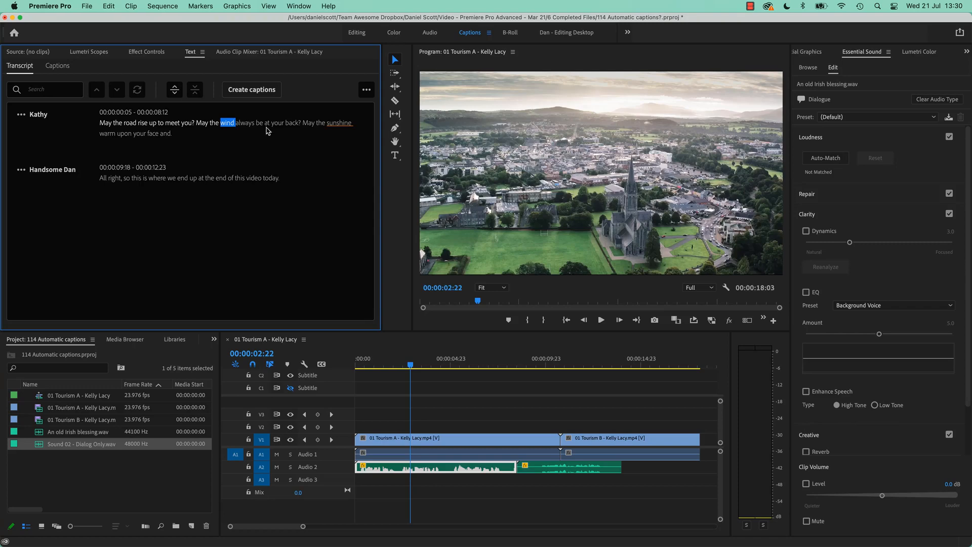
- Create subtitle captions from the sequence transcript with the Subtitle Default preset, a 37-character maximum length and double lines
click(259, 92)
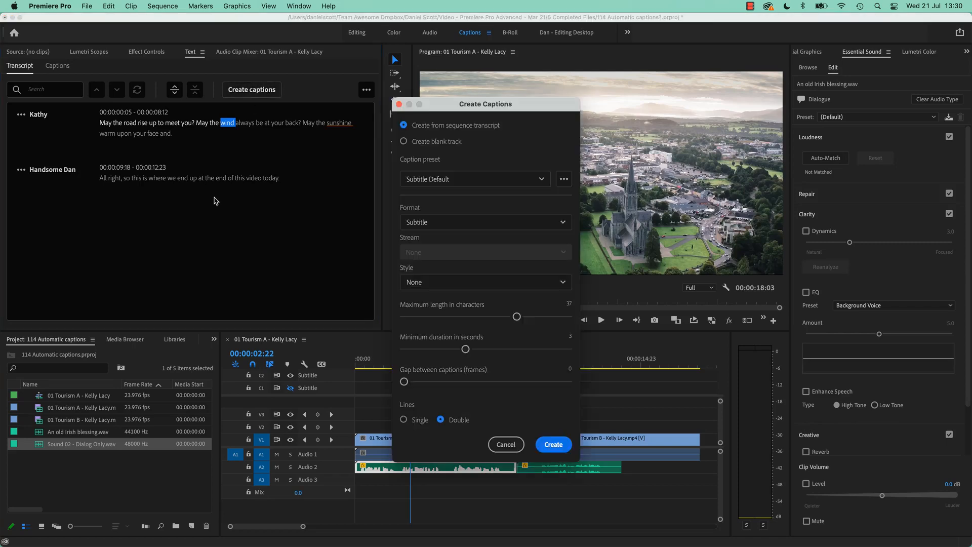
click(553, 444)
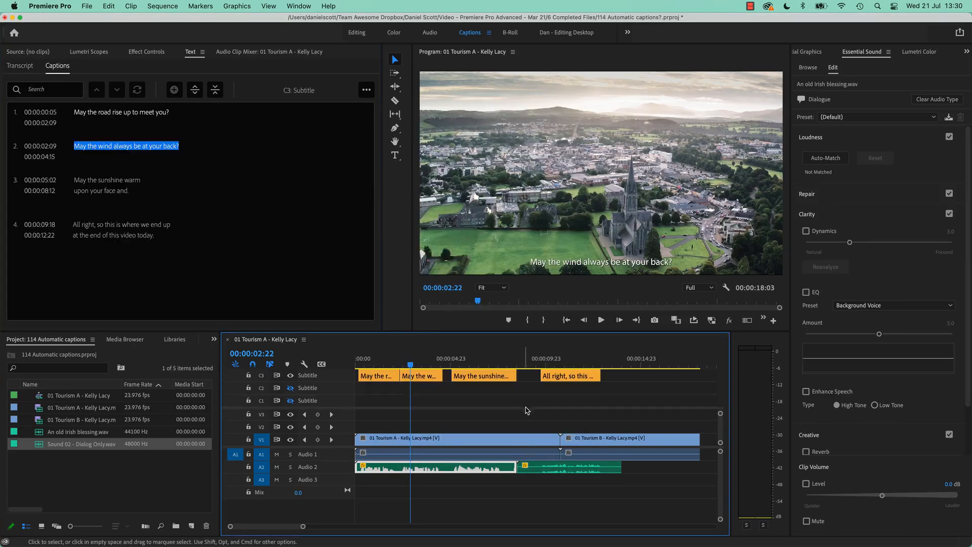
click(556, 356)
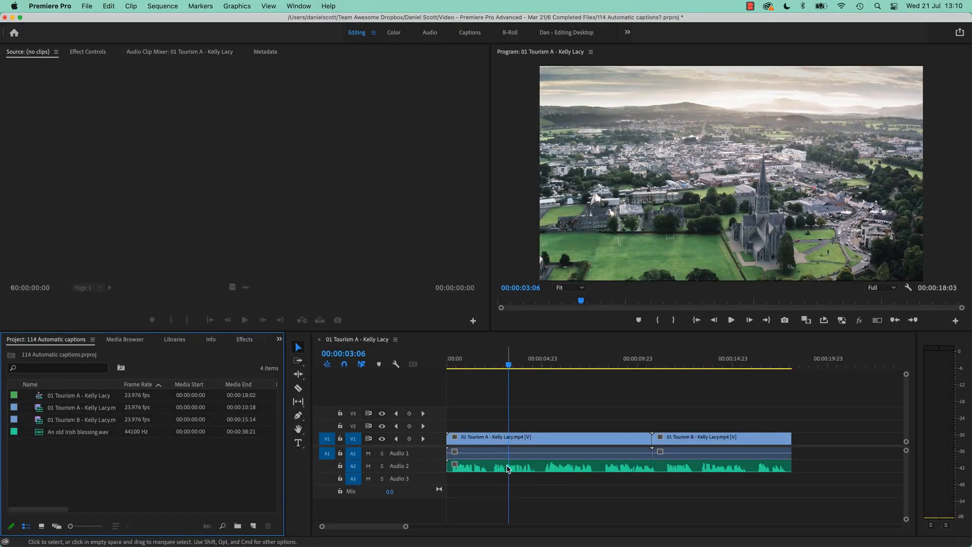
- Switch to Finder and locate An old Irish blessing.wav and the footage clips in the Tourism Ireland exercise folder
click(525, 465)
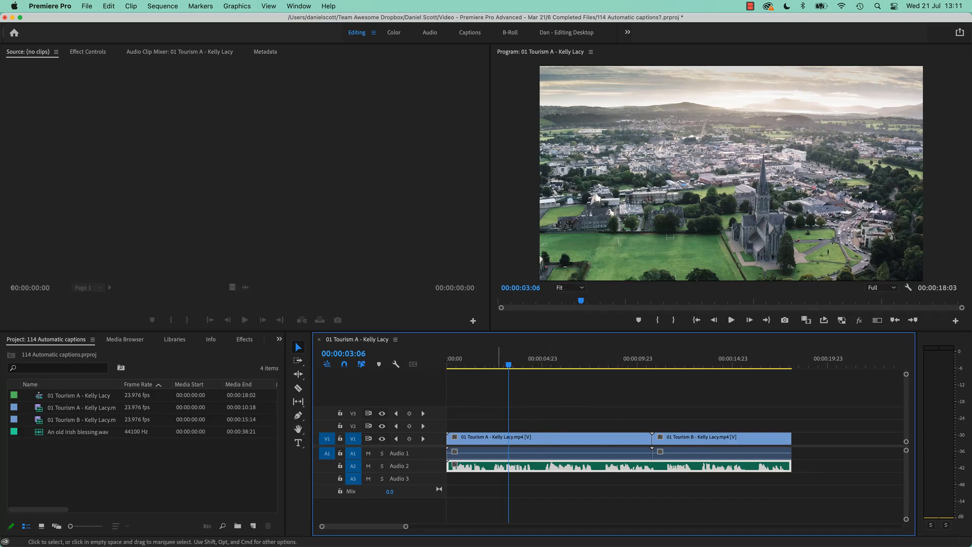
key(super+Tab)
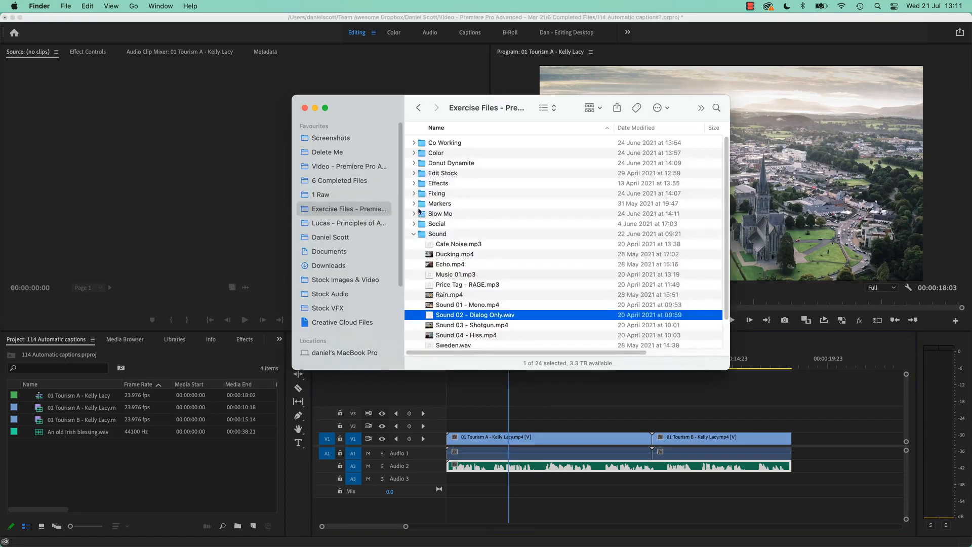
click(414, 234)
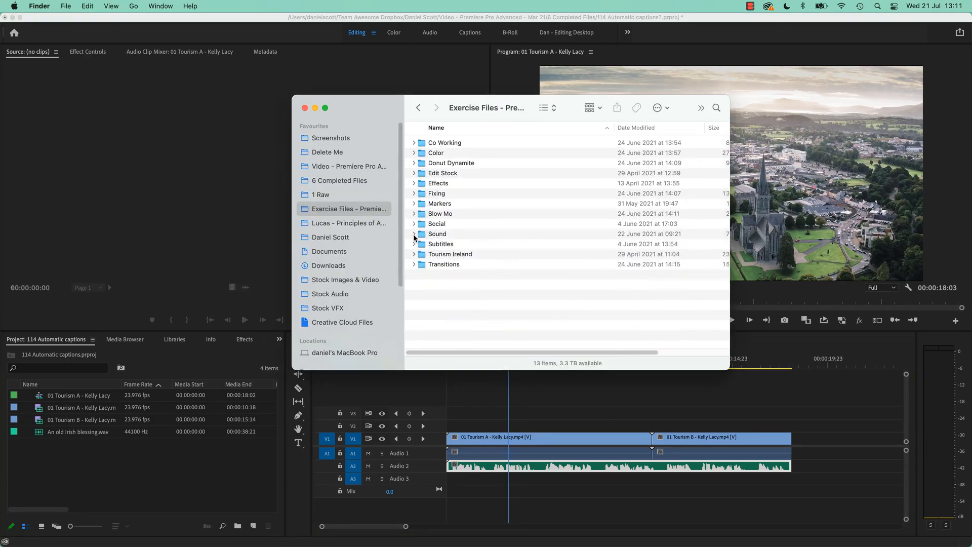
double_click(424, 257)
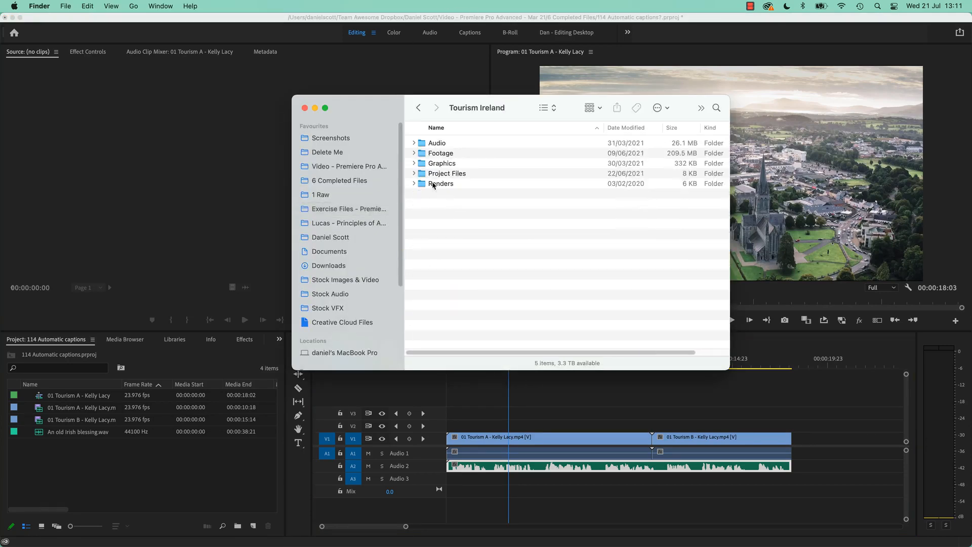
click(414, 143)
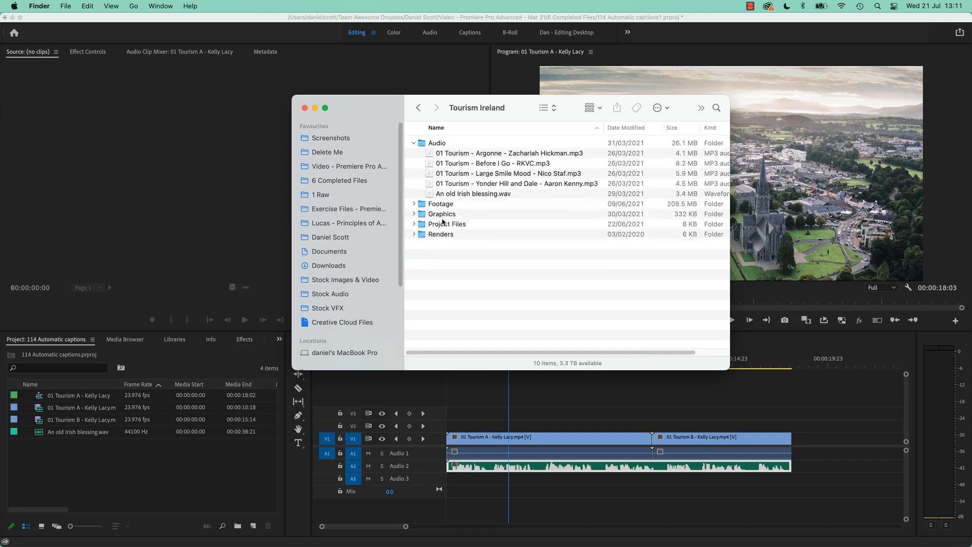
click(463, 195)
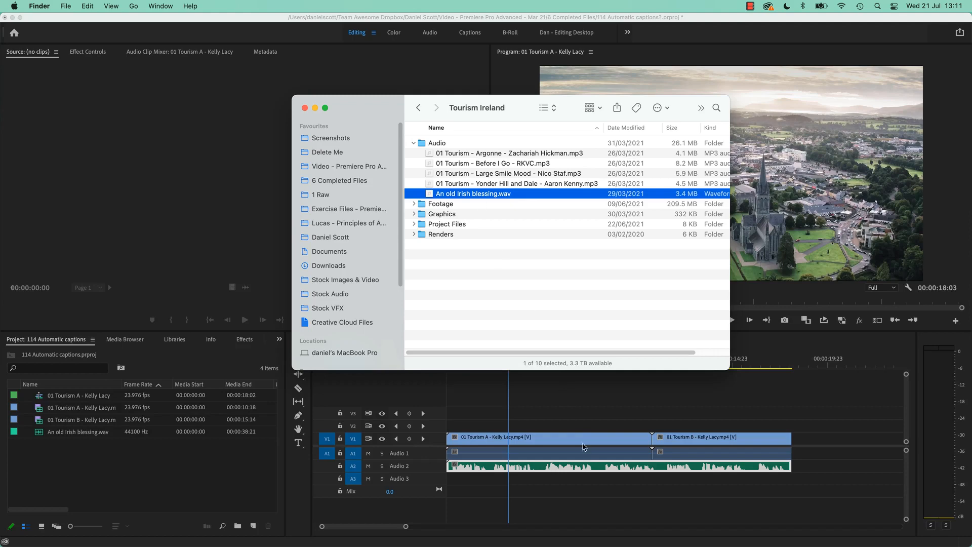
click(413, 204)
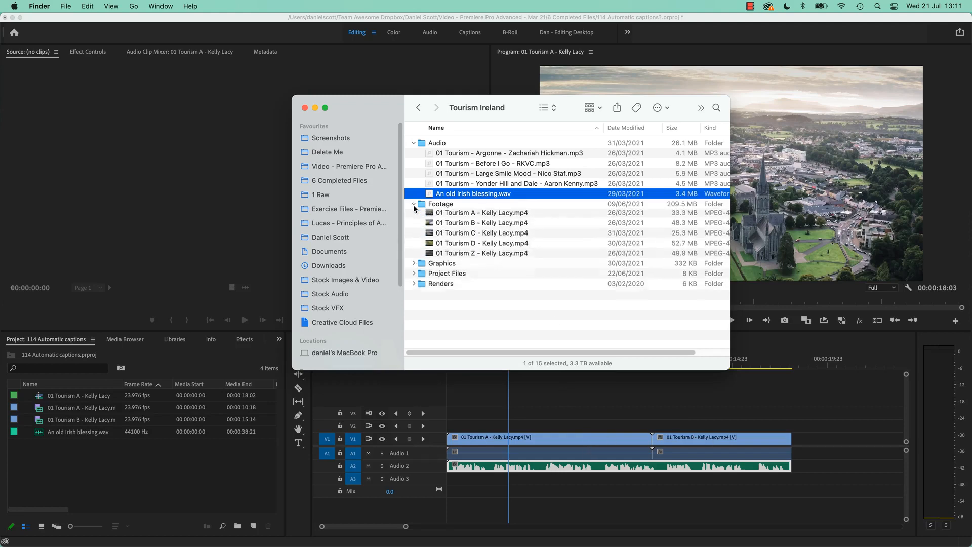
click(413, 204)
click(535, 414)
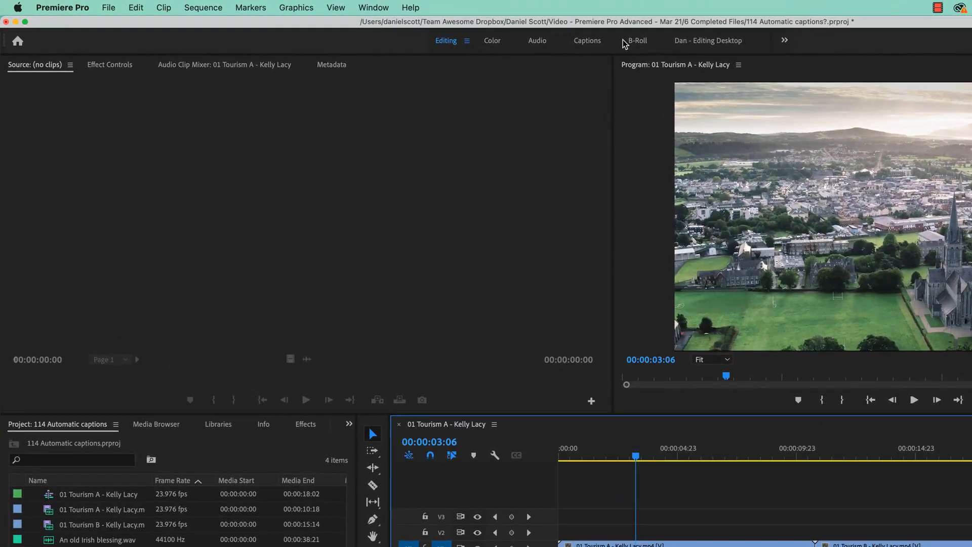
- Switch to the Captions workspace and bring up the transcription and caption options for the sequence
click(587, 40)
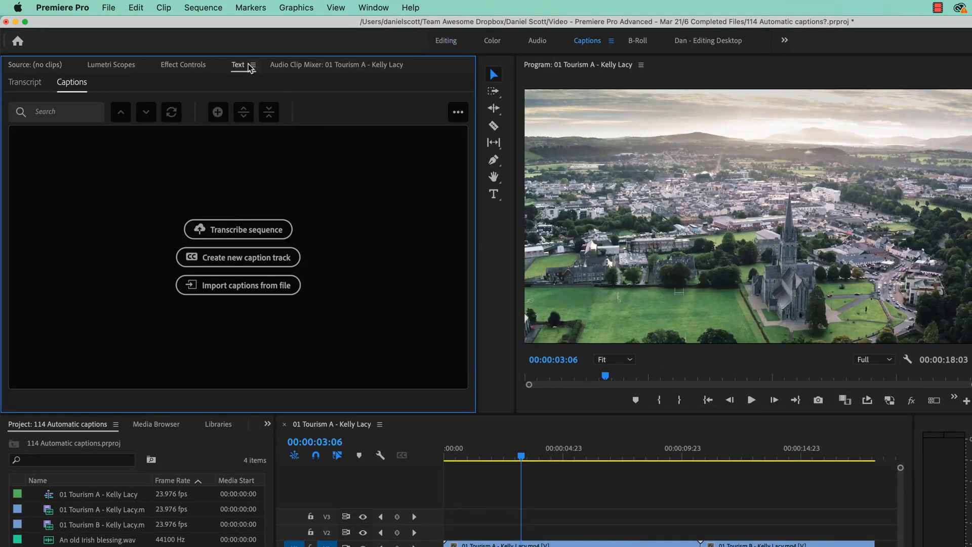
click(364, 7)
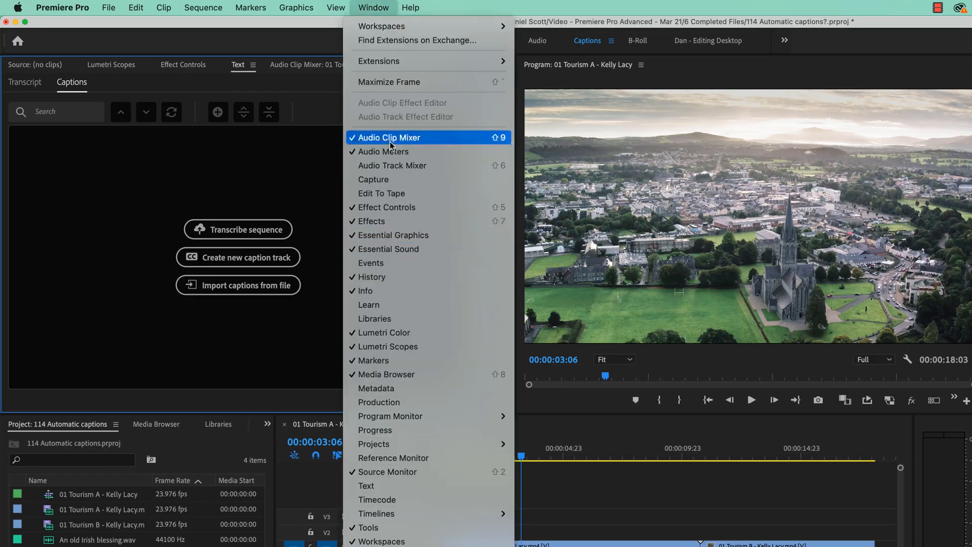
click(365, 485)
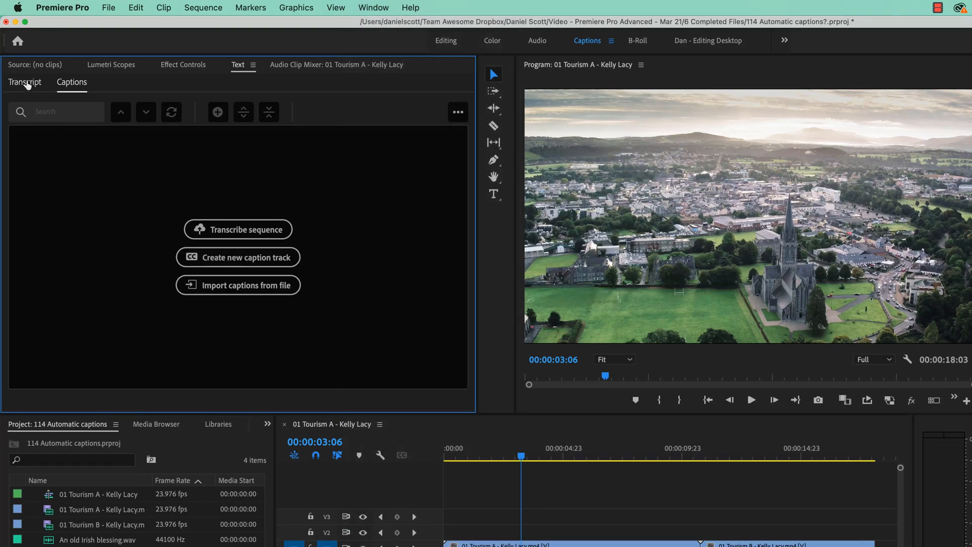
click(28, 83)
click(71, 82)
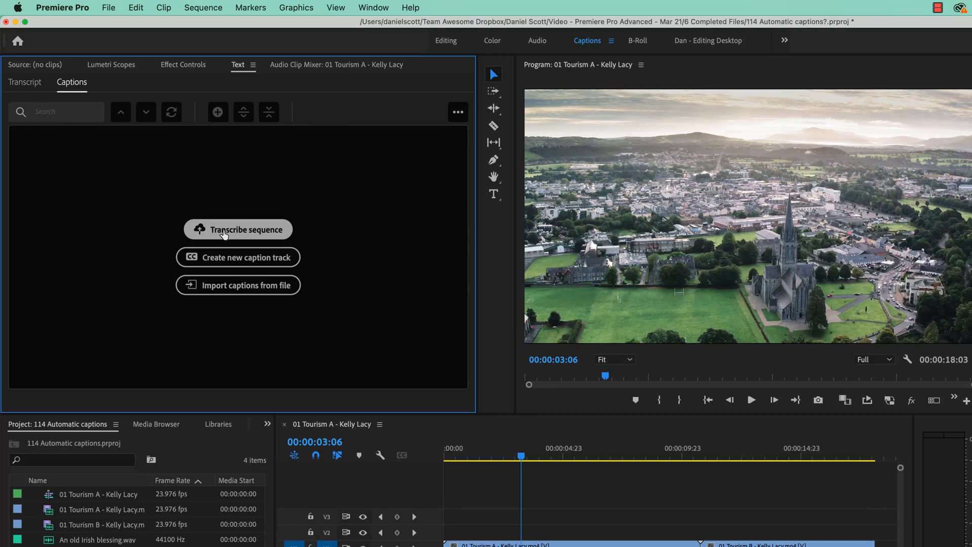
- Transcribe the 01 Tourism A sequence in English using only the audio on track Audio 2
click(244, 232)
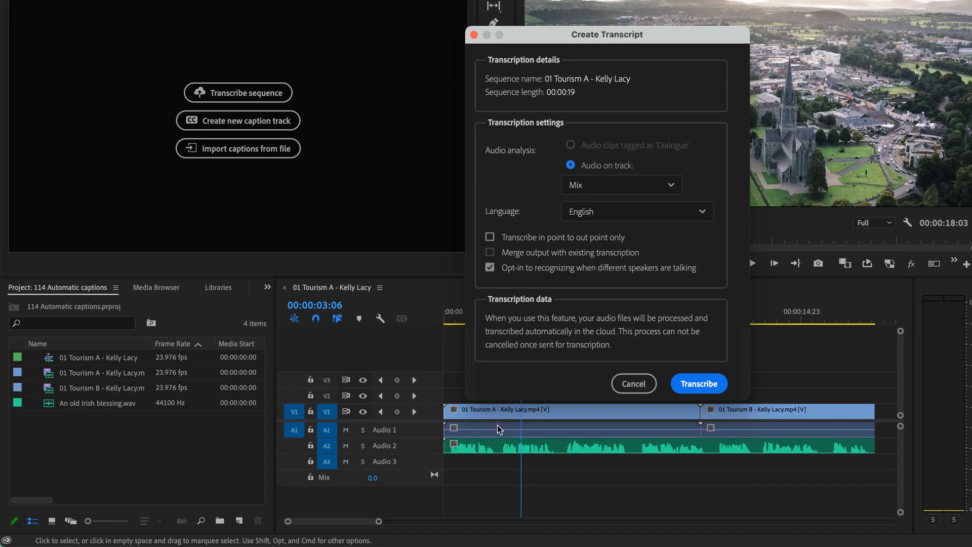
click(601, 195)
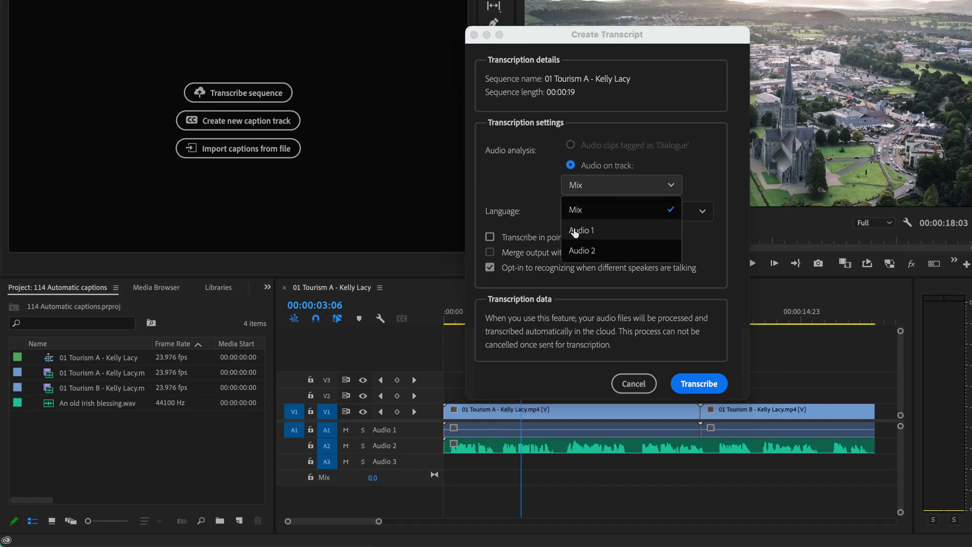
click(583, 251)
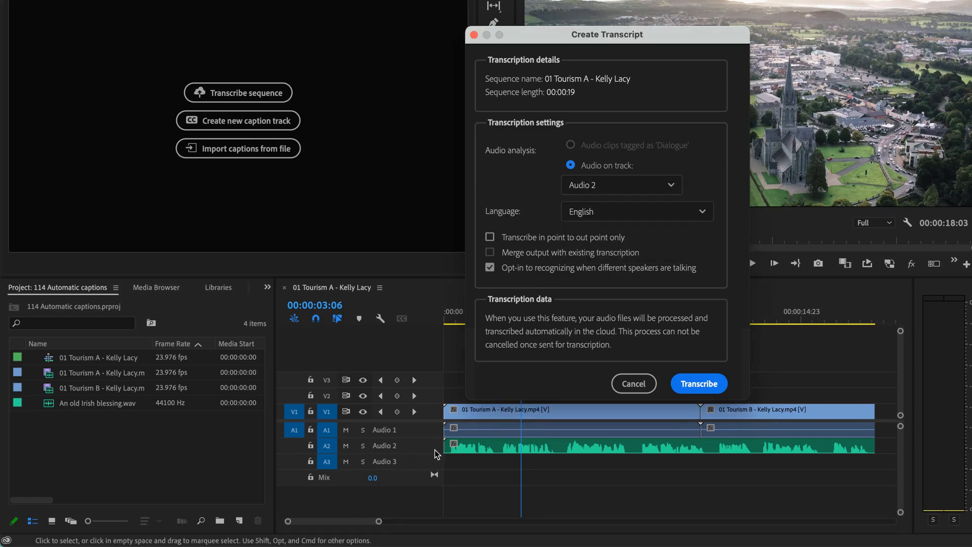
click(571, 267)
click(701, 385)
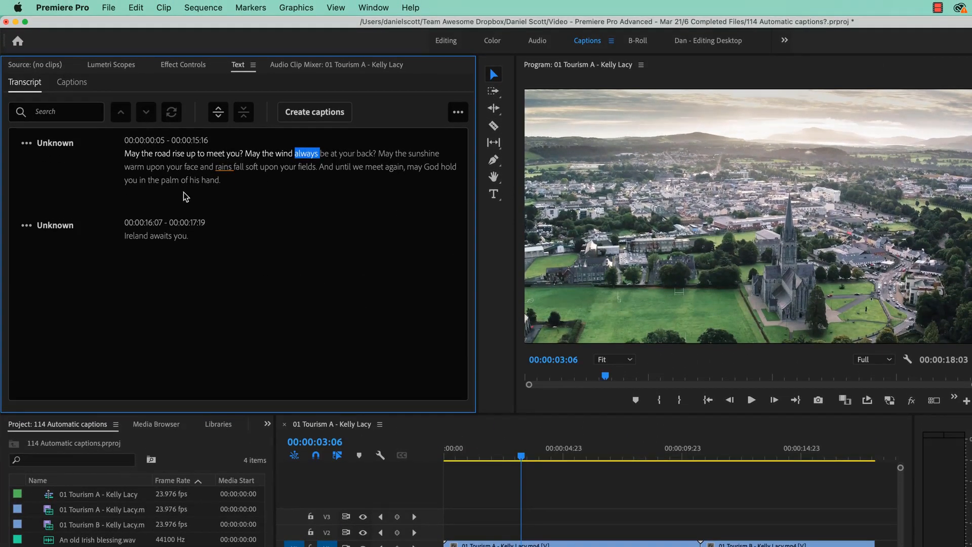
- Play the sequence from the start to check the transcript against the spoken audio
drag(511, 453, 374, 456)
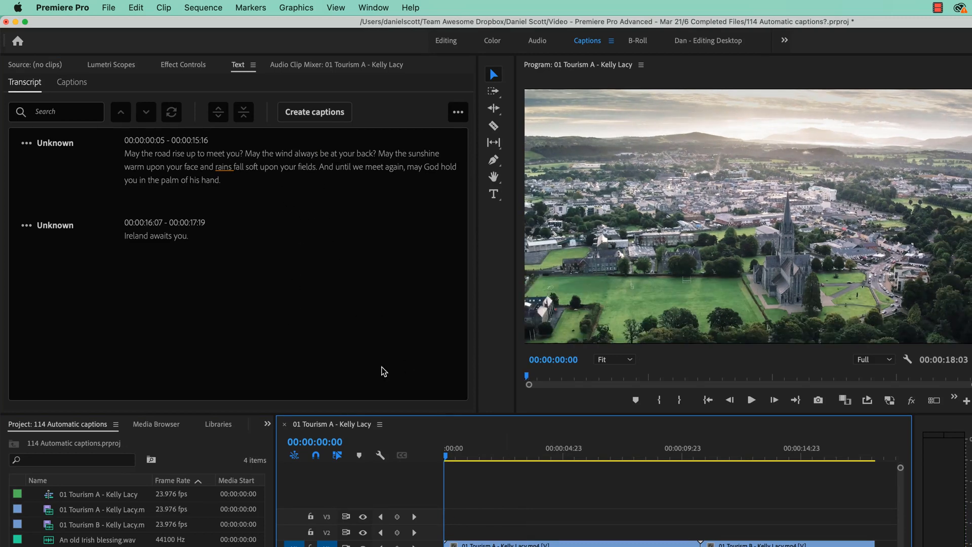
key(space)
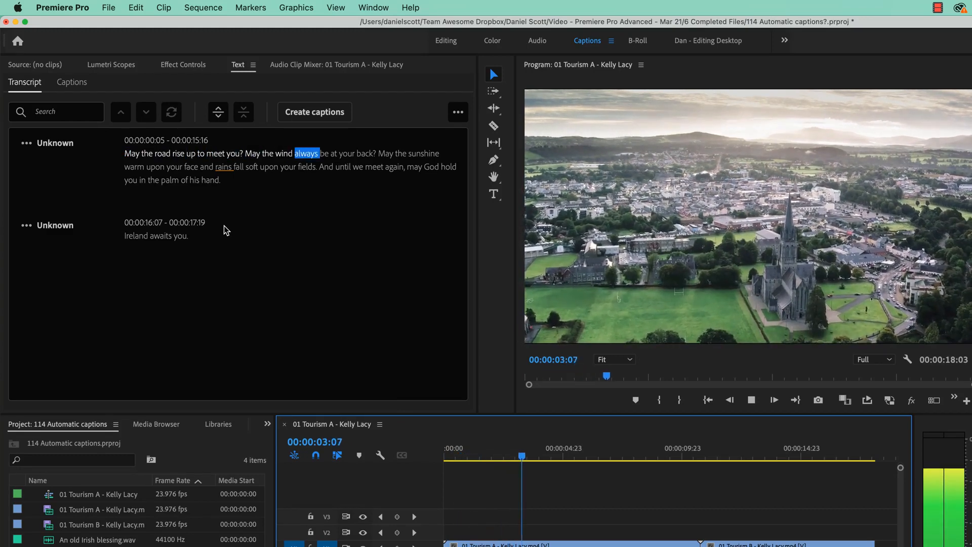
key(space)
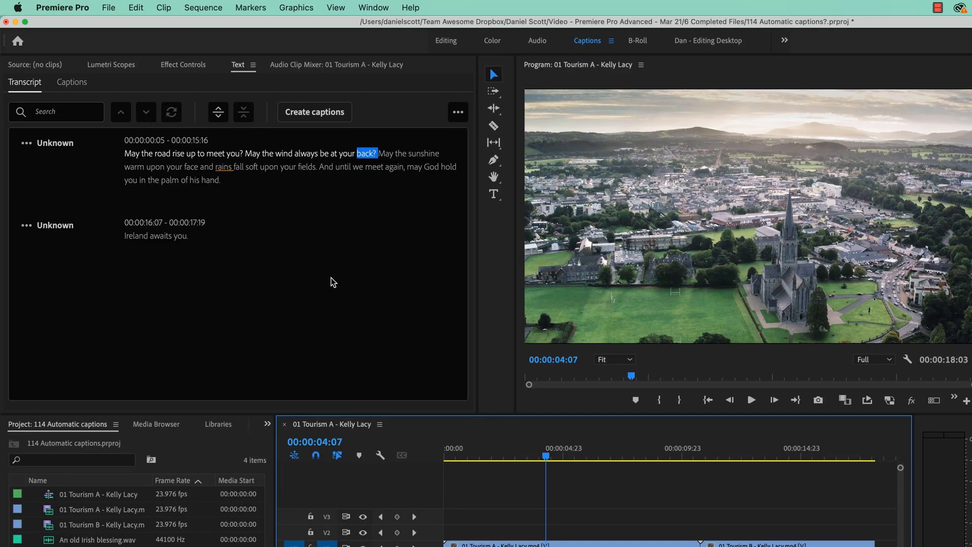
- Generate captions from the transcript with the Subtitle Default preset, a 42-character maximum, a 3-second minimum duration and double lines
click(407, 317)
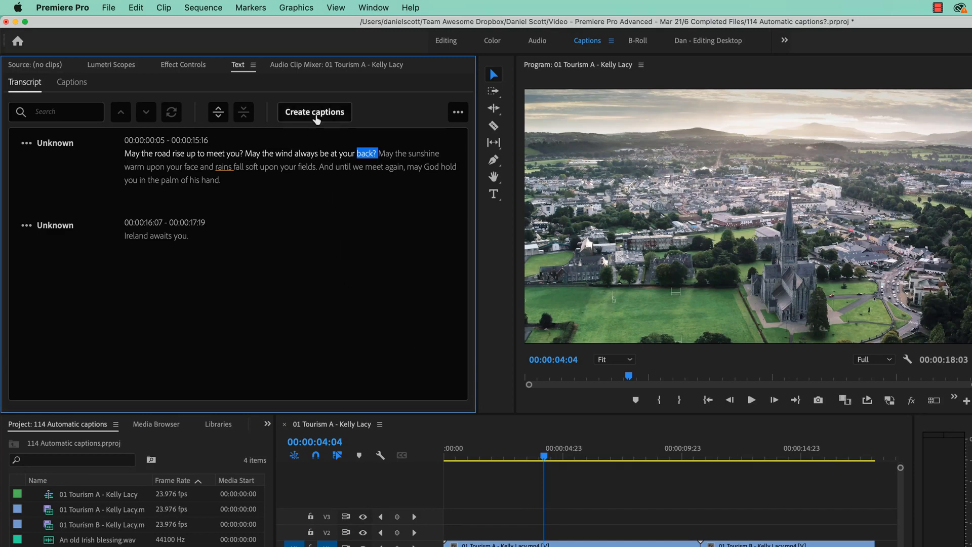
click(315, 113)
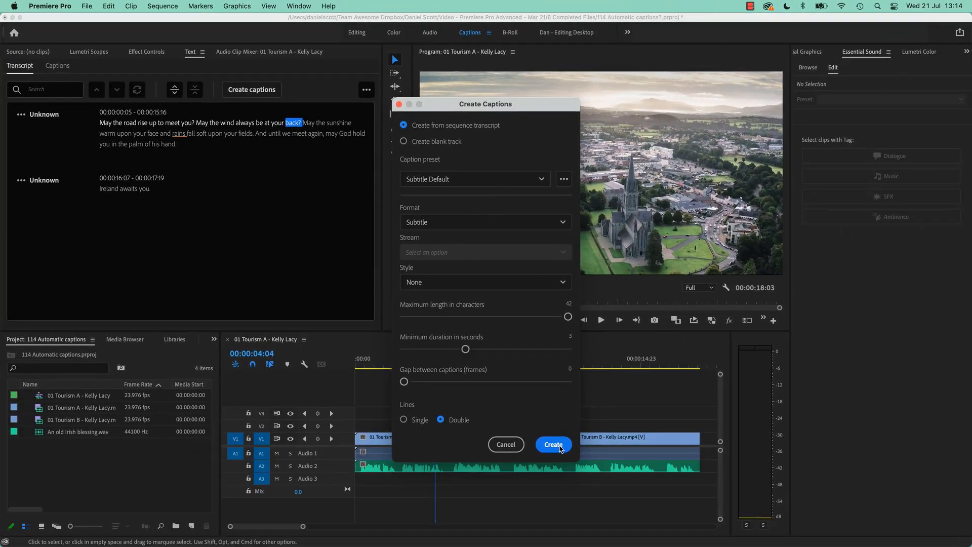
click(559, 445)
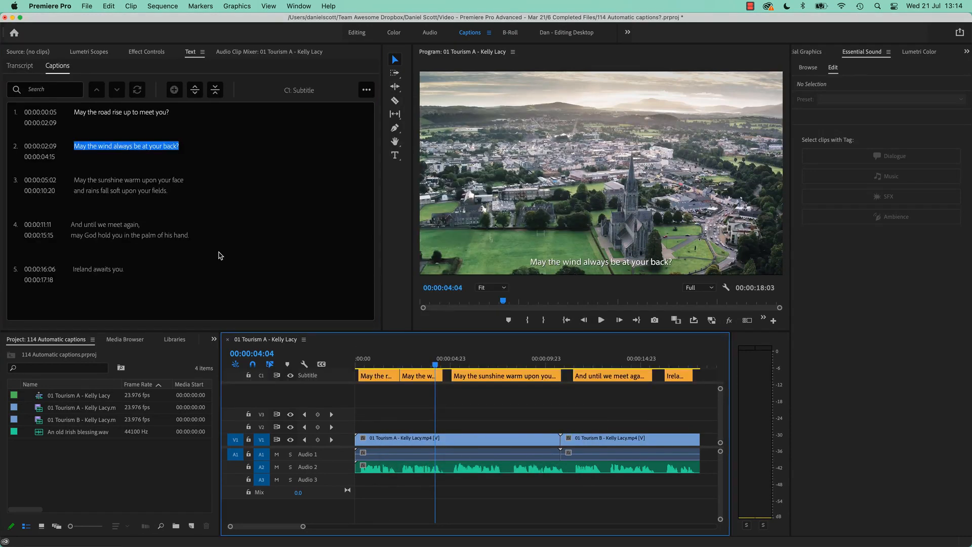
- Play the sequence from the start to check the captions' text and timing over the video
drag(371, 361, 356, 369)
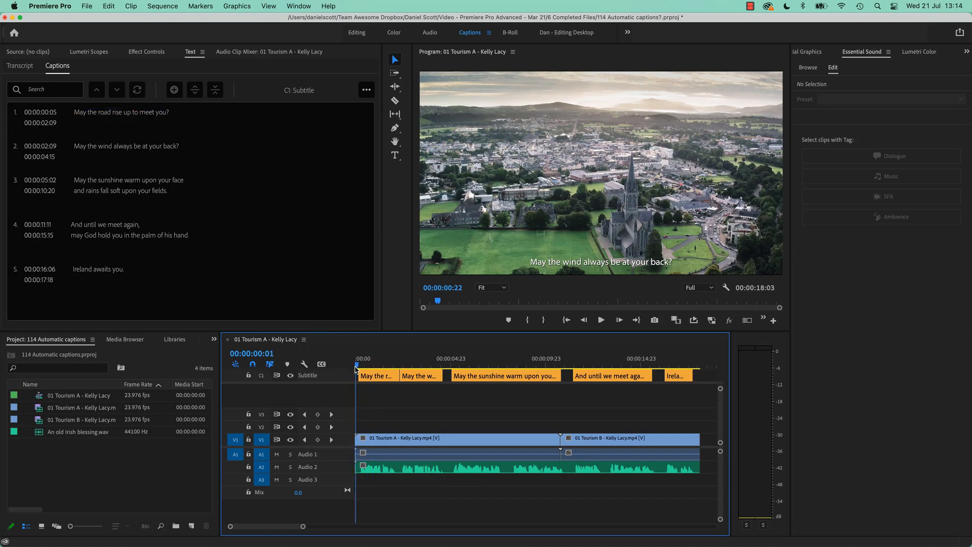
key(space)
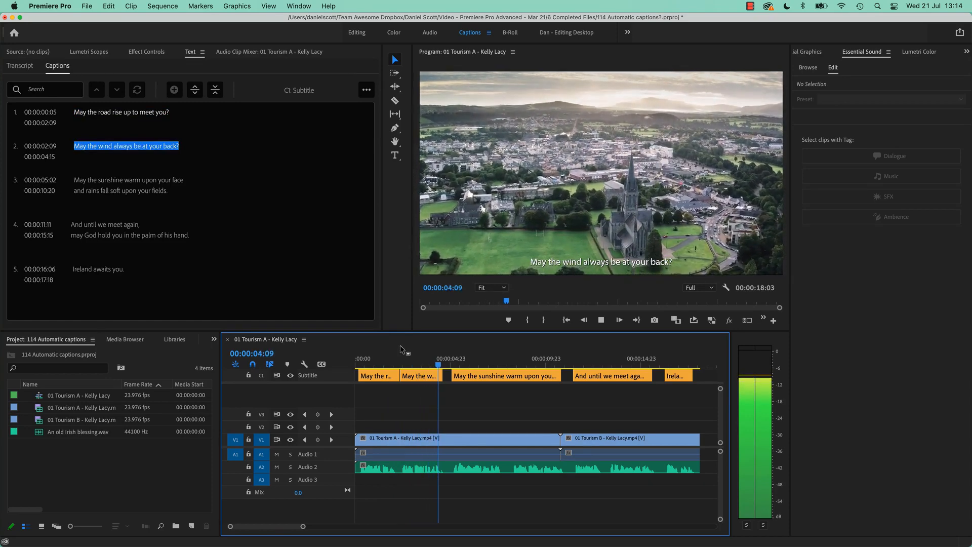
key(space)
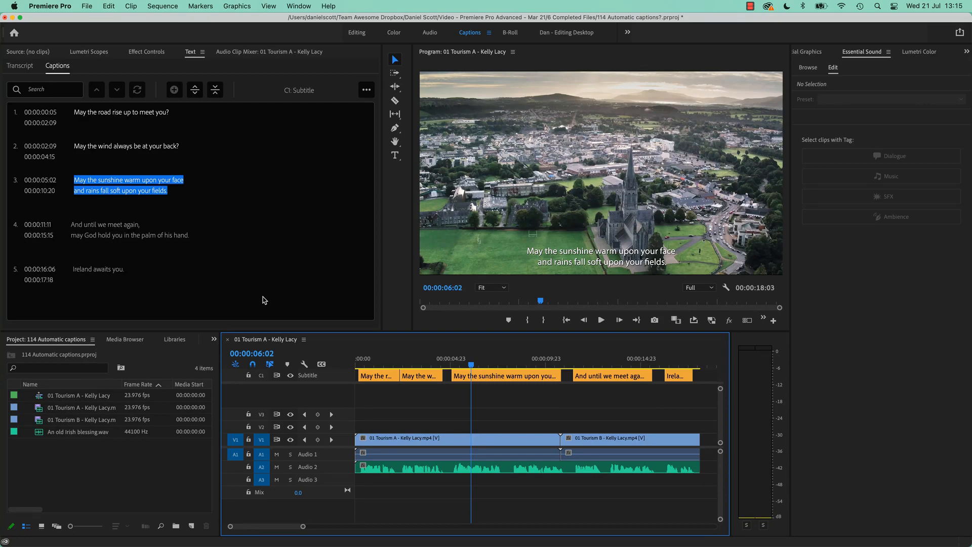
key(space)
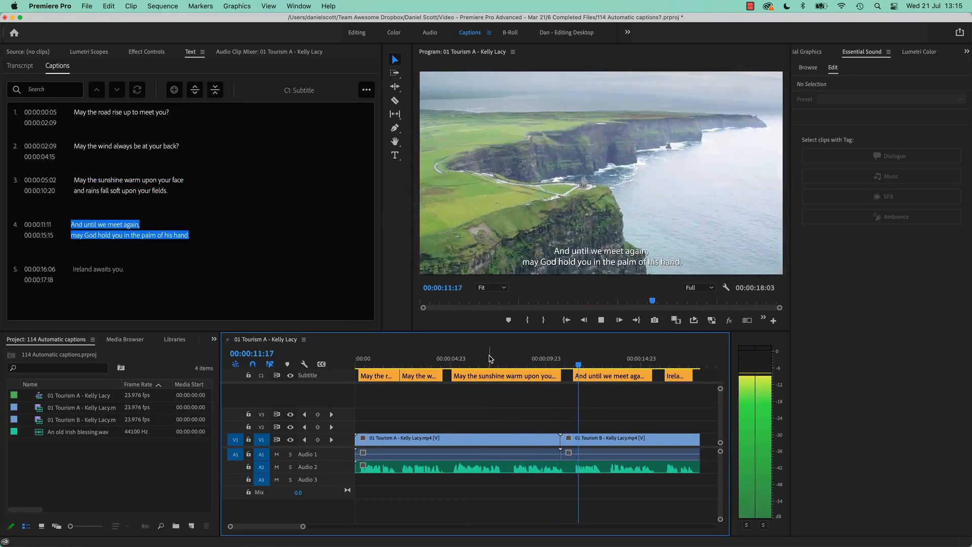
key(space)
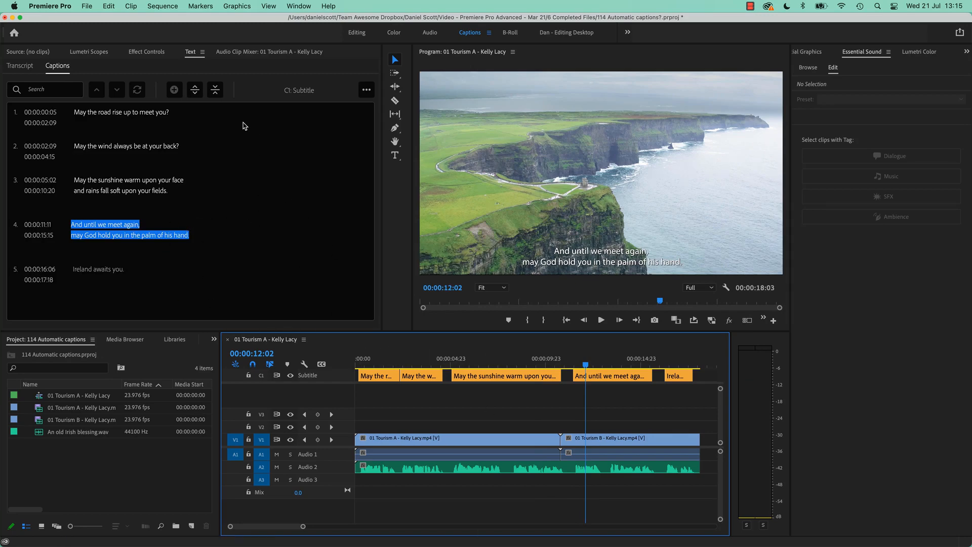
- Delete all the captions from the C1 Subtitle track and check the transcript and caption views
click(675, 381)
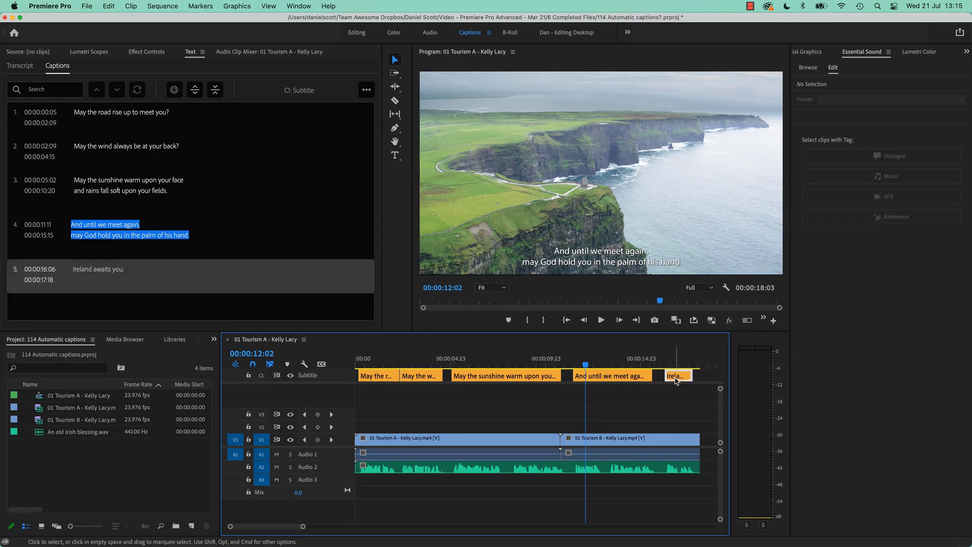
shift+click(385, 379)
click(703, 378)
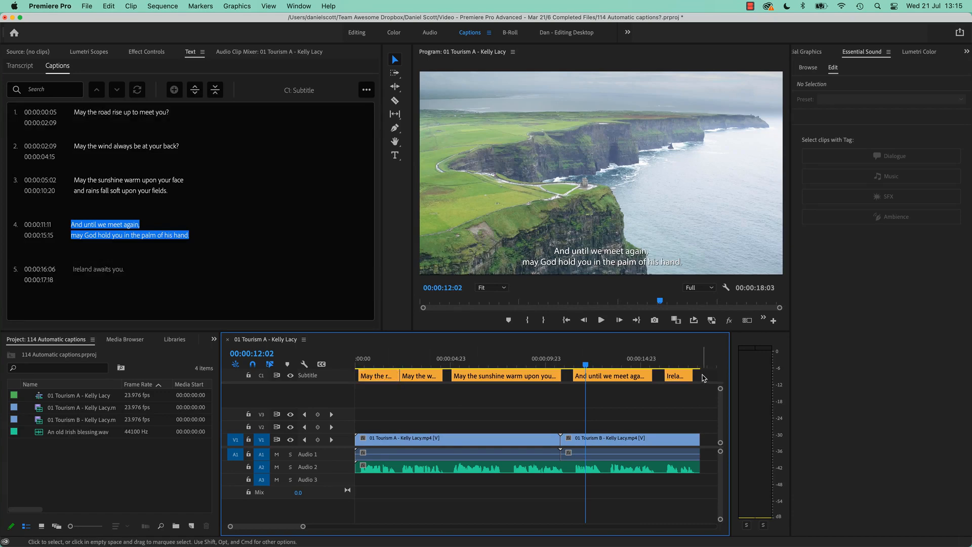
drag(703, 380, 371, 388)
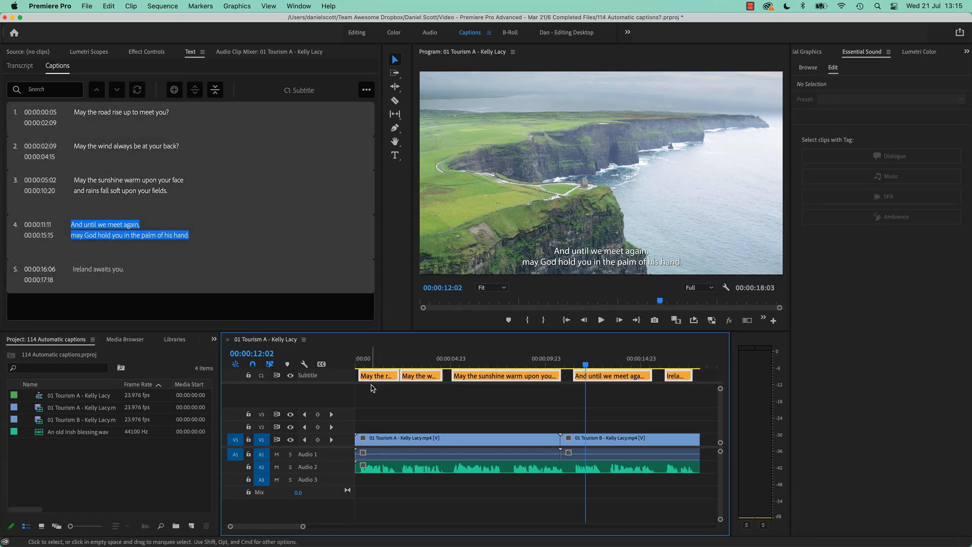
key(Delete)
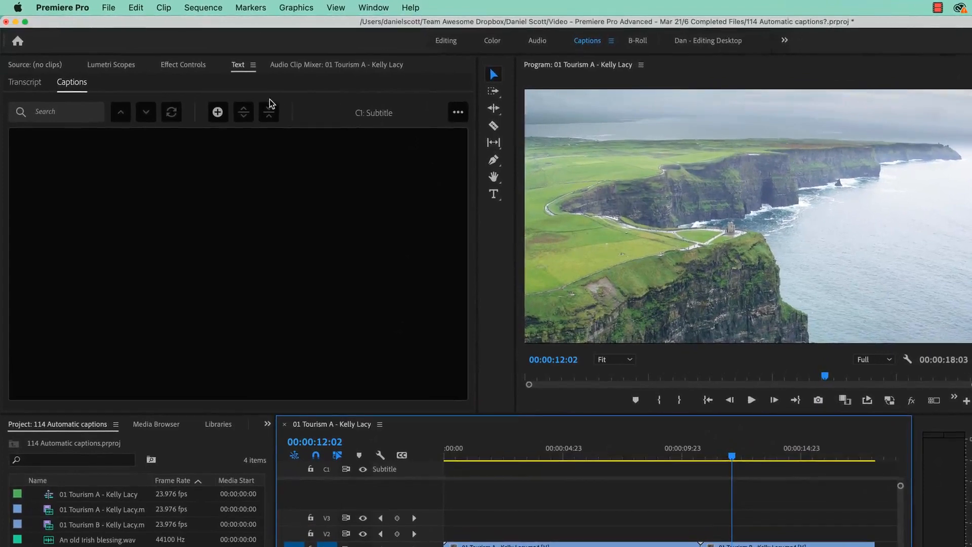
click(25, 82)
click(72, 82)
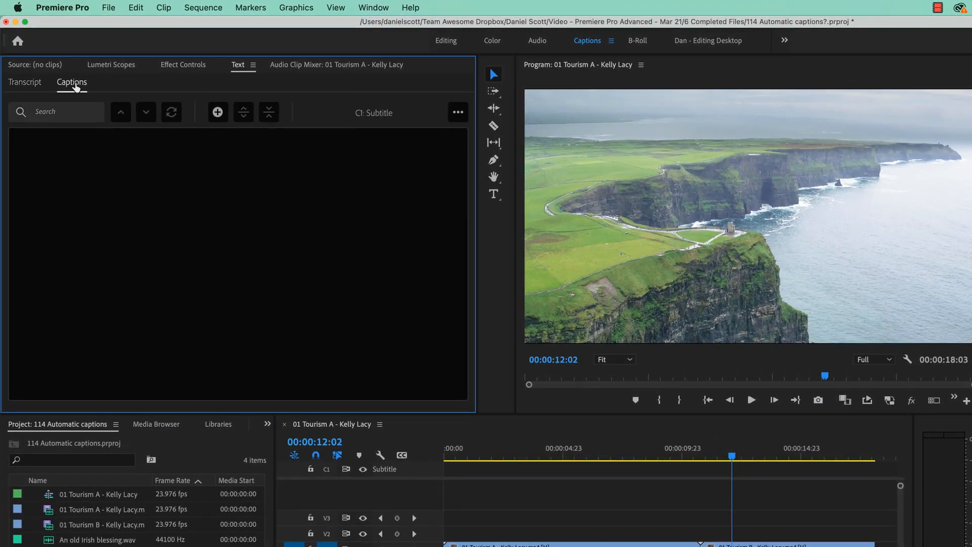
click(21, 87)
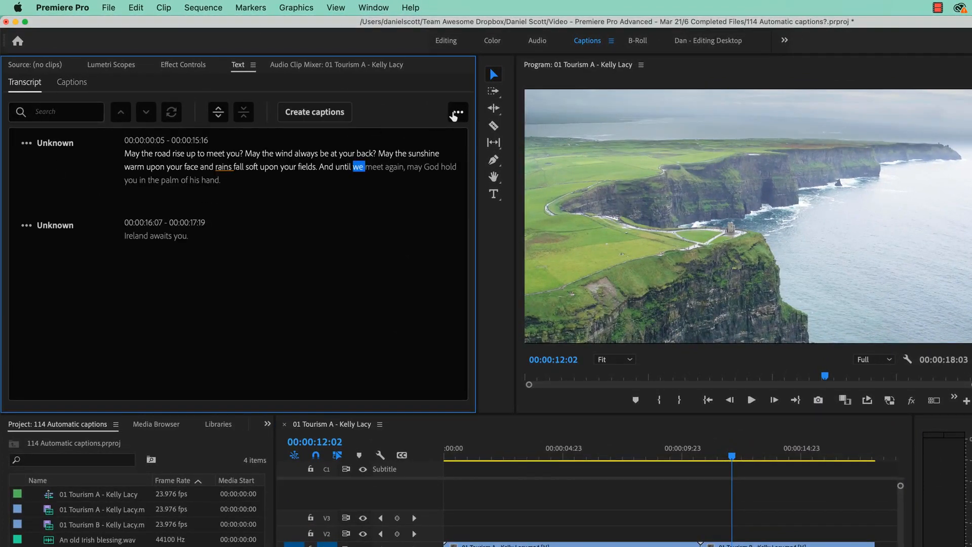
click(459, 112)
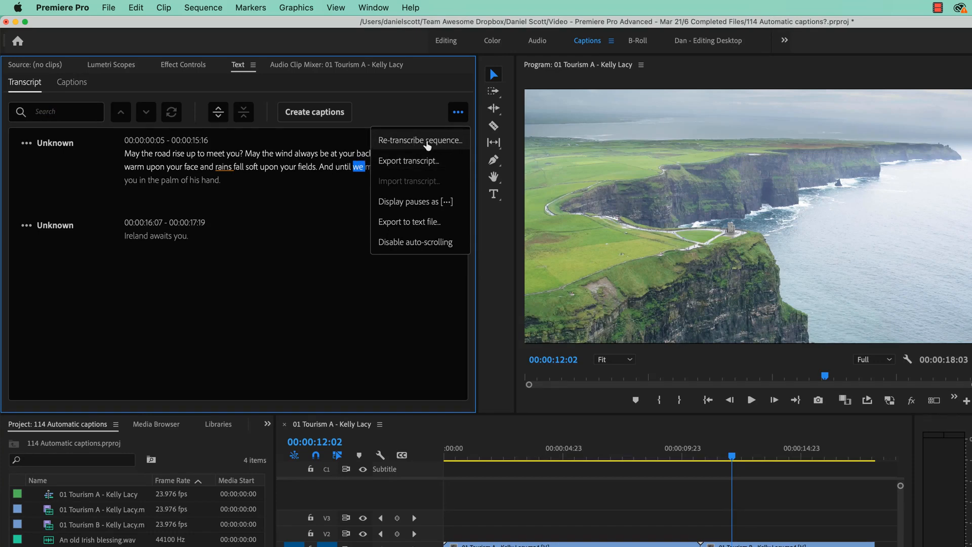
click(426, 142)
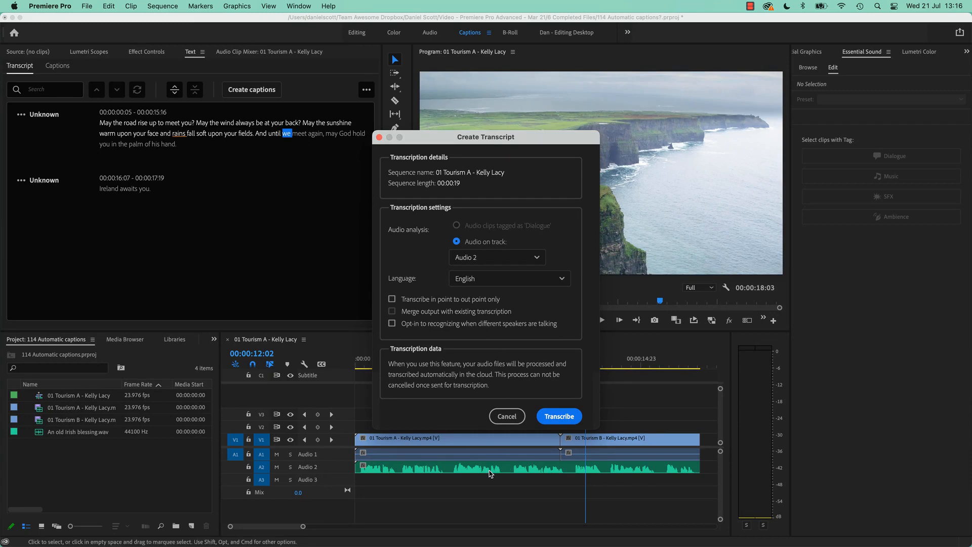
click(508, 418)
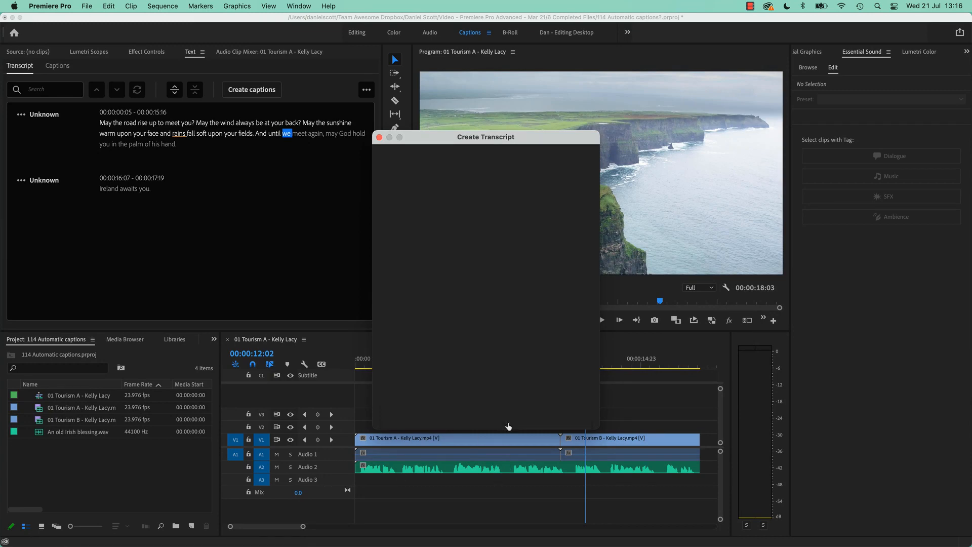
- Tag the voice-over clip on Audio 2 as Dialogue and auto-match its loudness
click(535, 474)
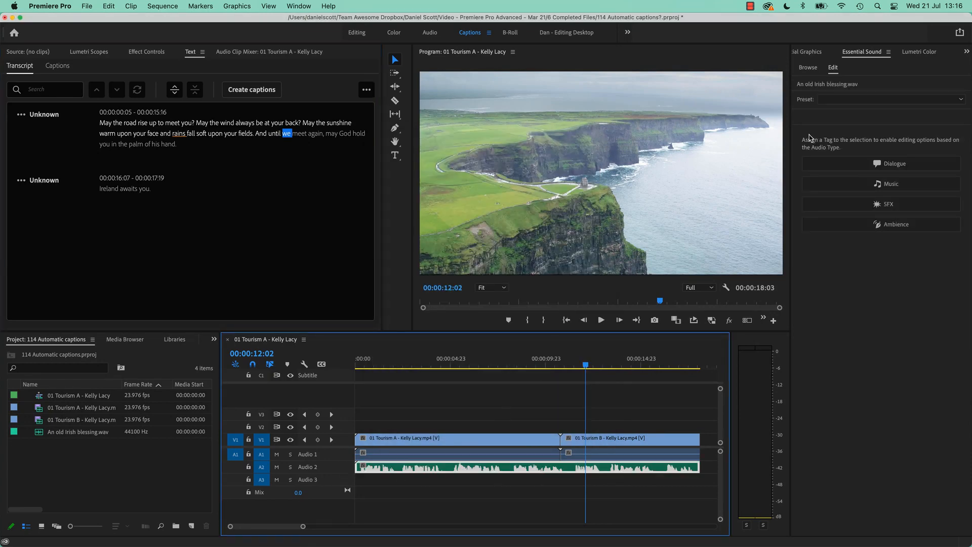
click(855, 161)
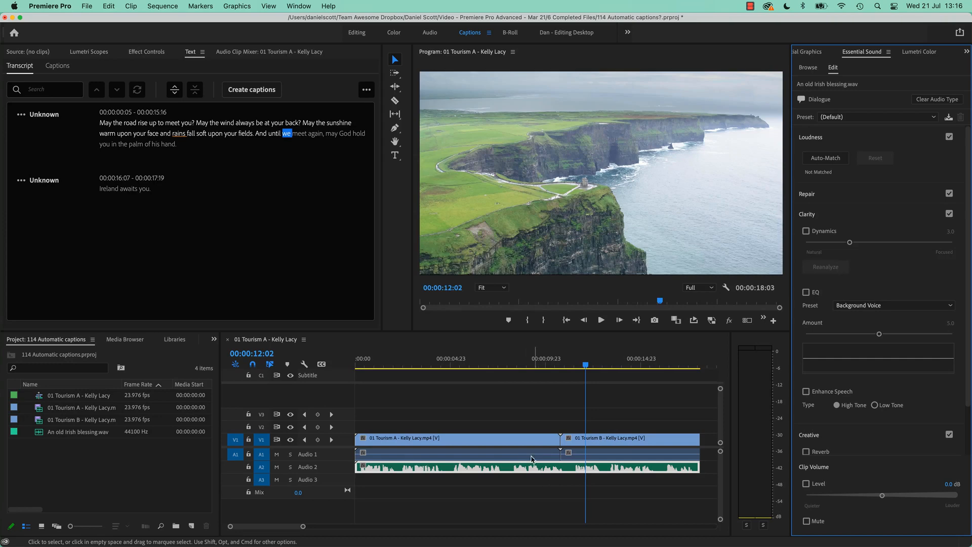
click(834, 157)
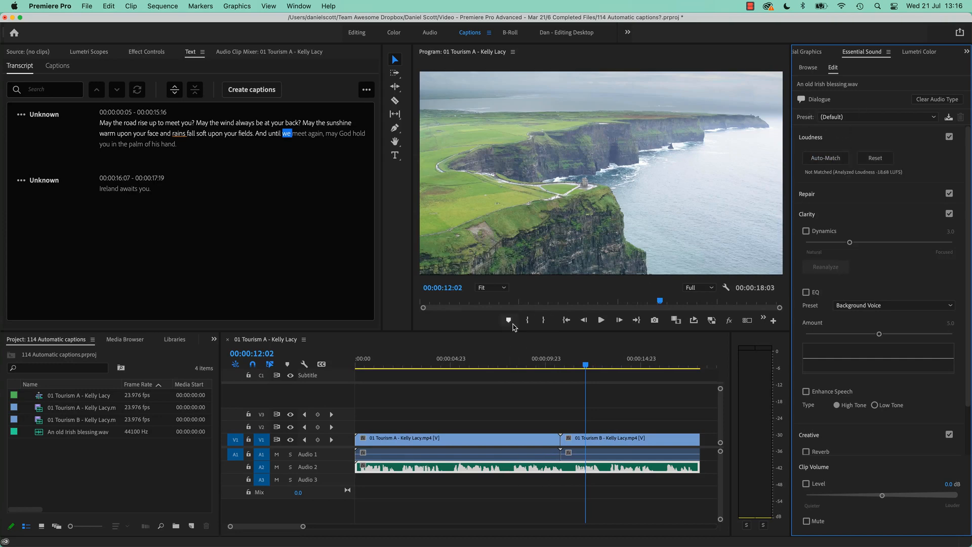
click(367, 89)
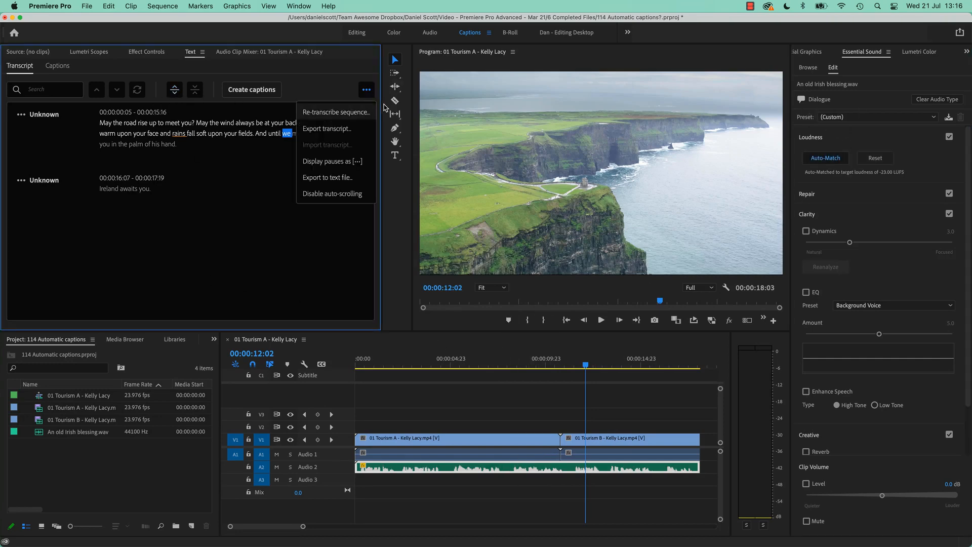
click(344, 115)
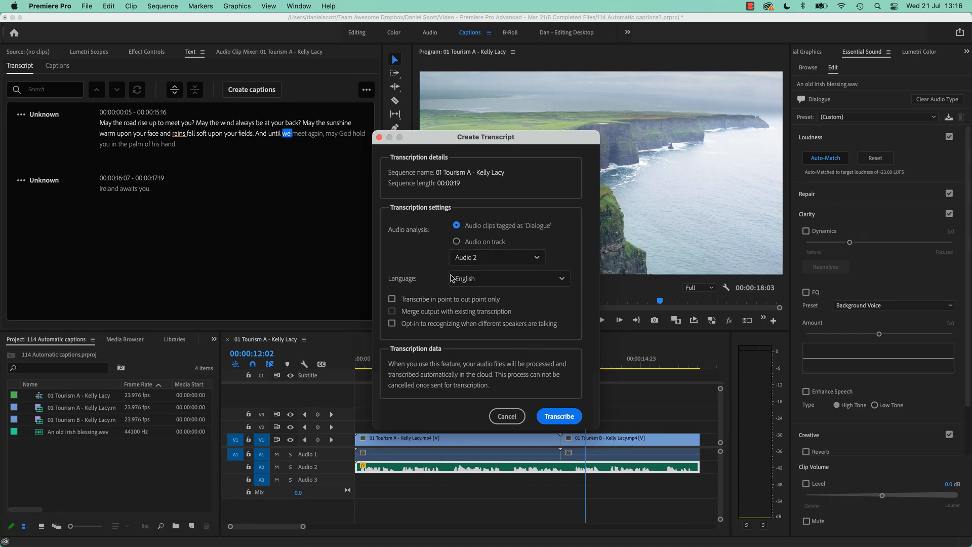
click(490, 279)
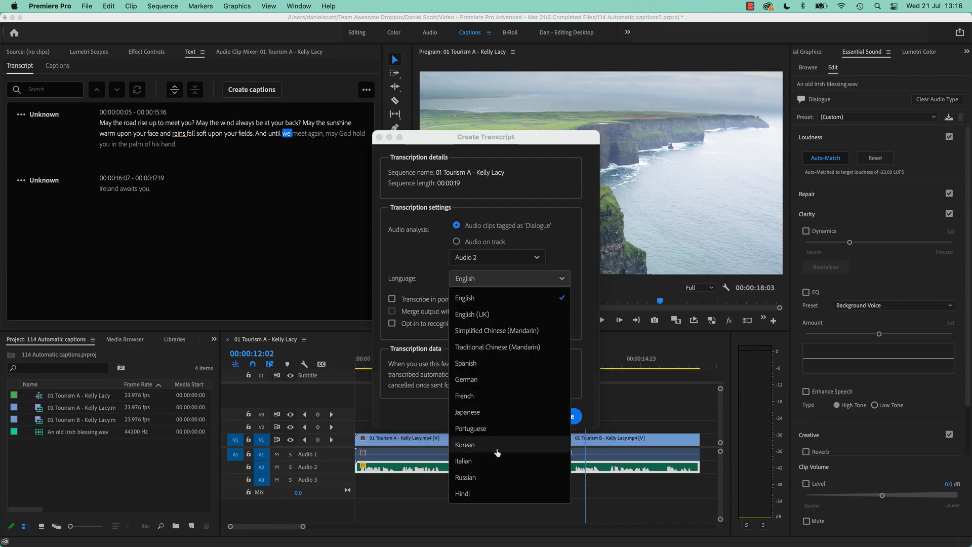
click(421, 255)
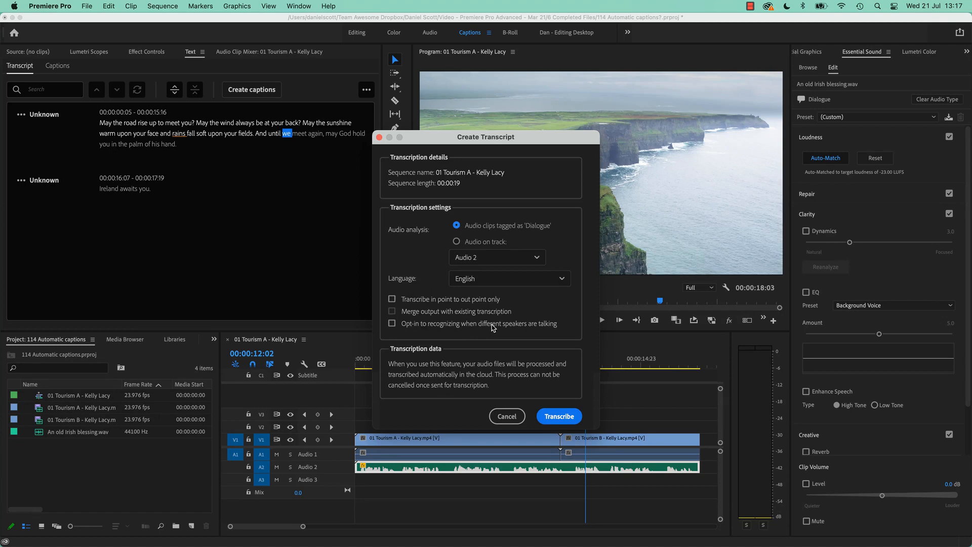
click(507, 416)
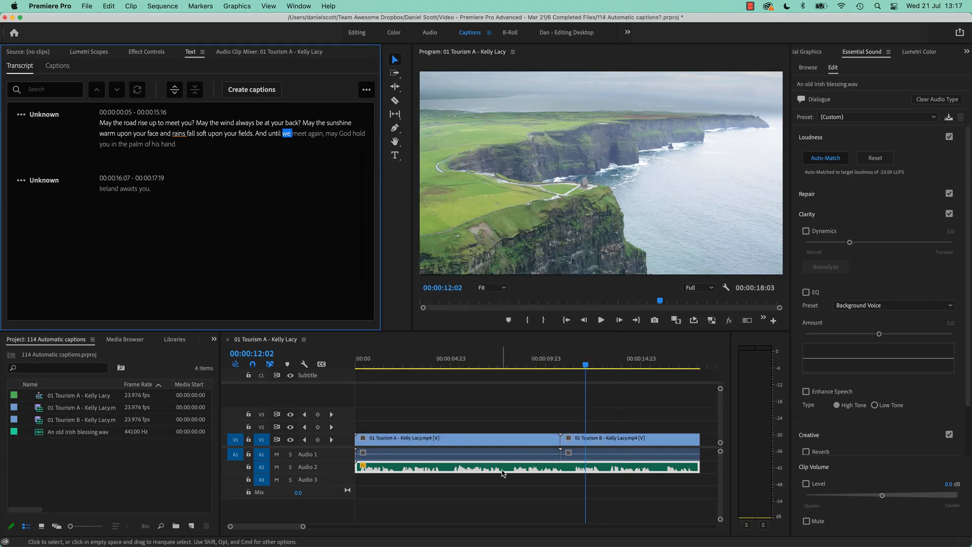
- Trim the end of the Audio 2 voice-over back to about 8 seconds and import Sound 02 - Dialog Only.wav from the Sound exercise folder
drag(698, 467, 516, 467)
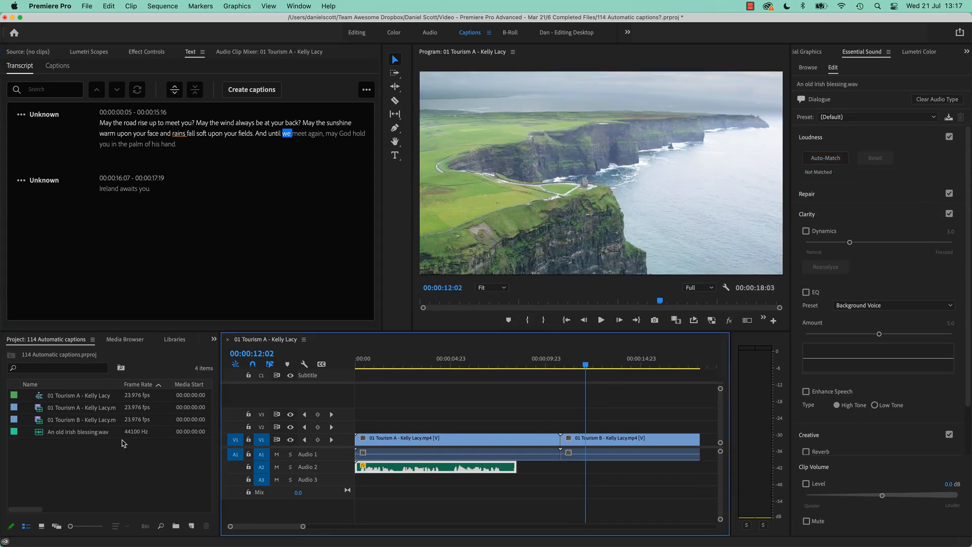
double_click(125, 495)
click(491, 106)
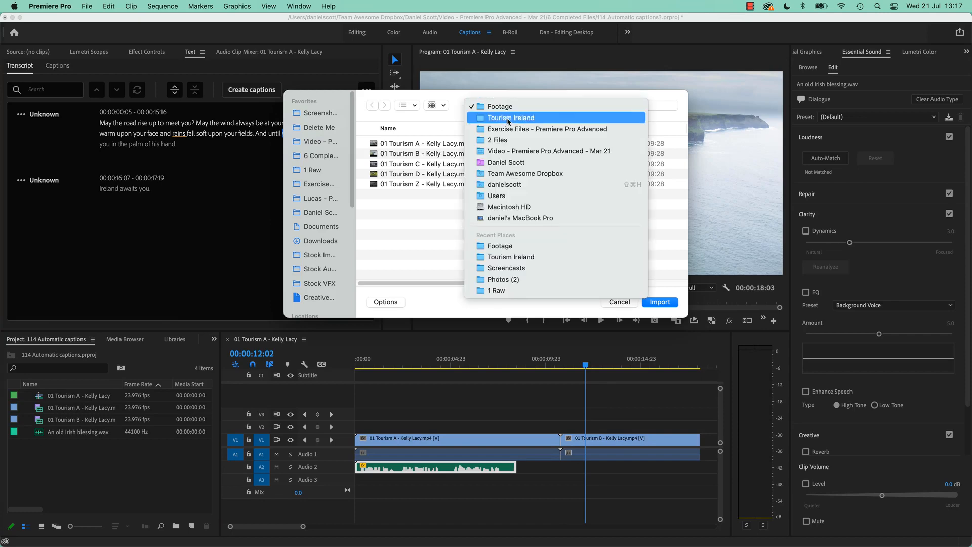
click(506, 128)
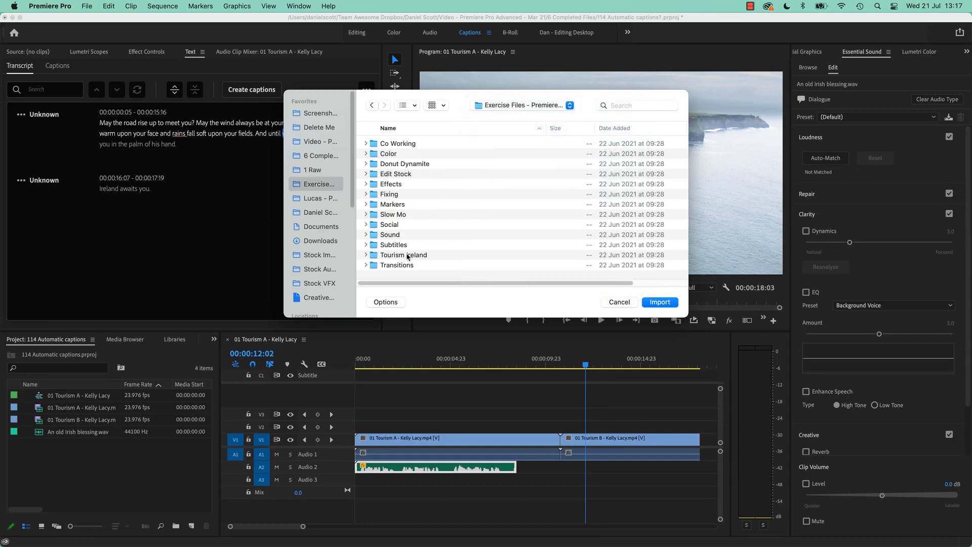
double_click(394, 236)
click(427, 215)
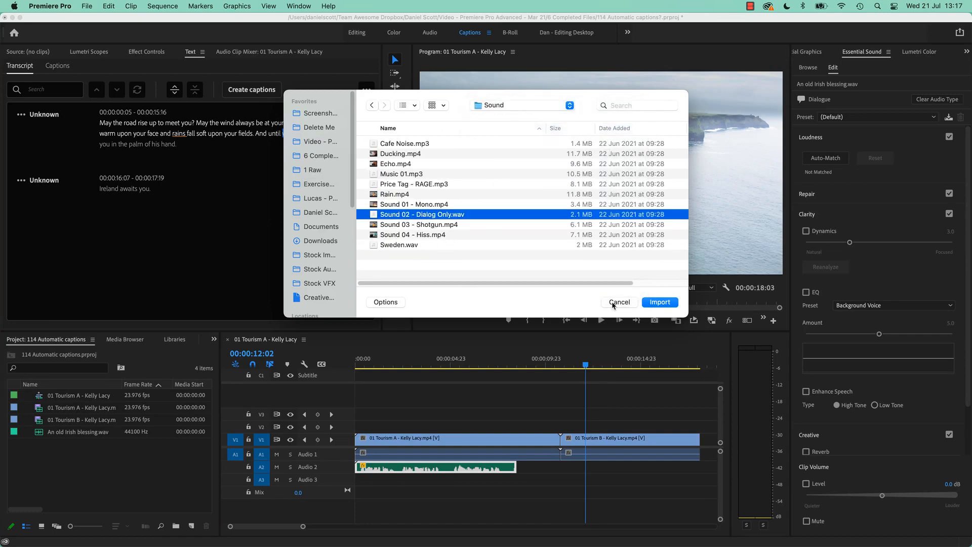
click(667, 302)
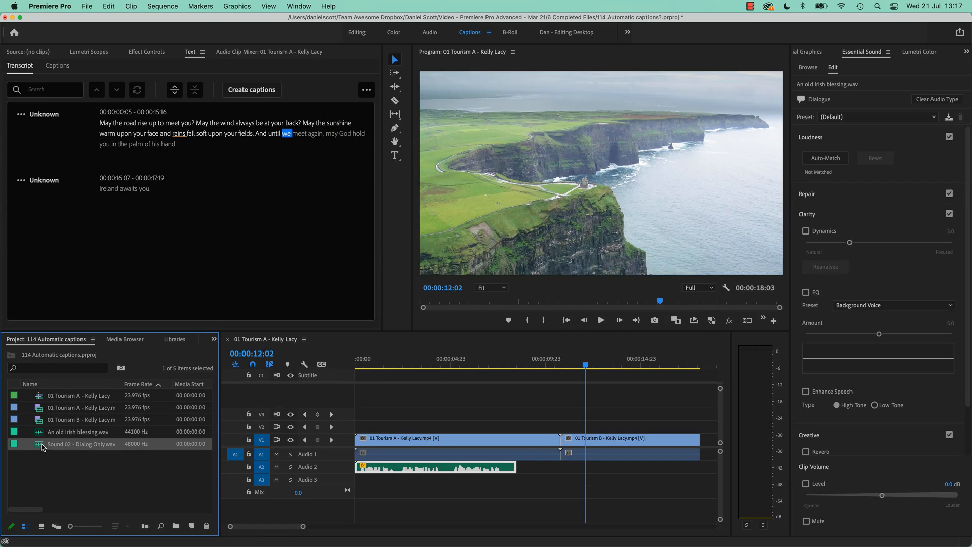
- Place Sound 02 - Dialog Only.wav on Audio 2 directly after the trimmed voice-over and set it up as Dialogue with auto-matched loudness
drag(46, 447, 525, 470)
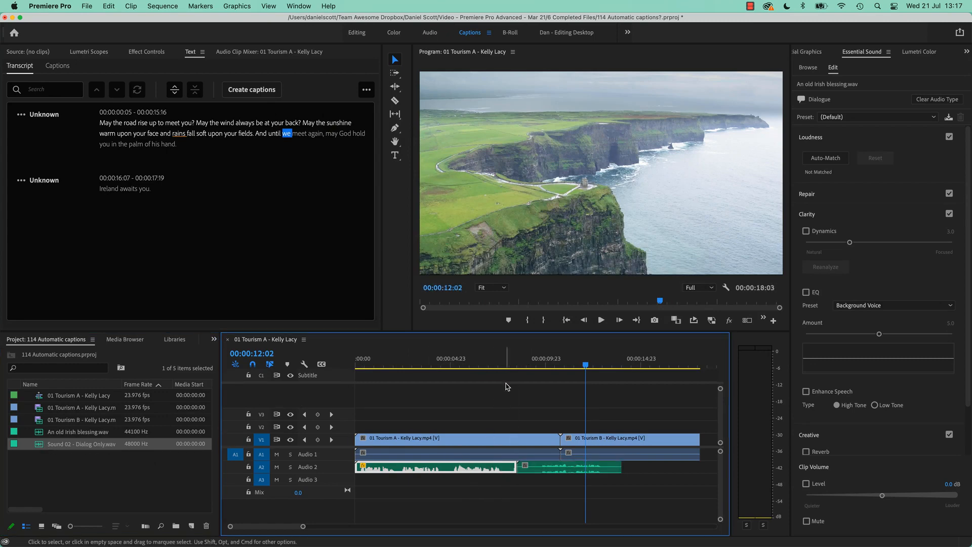
click(553, 471)
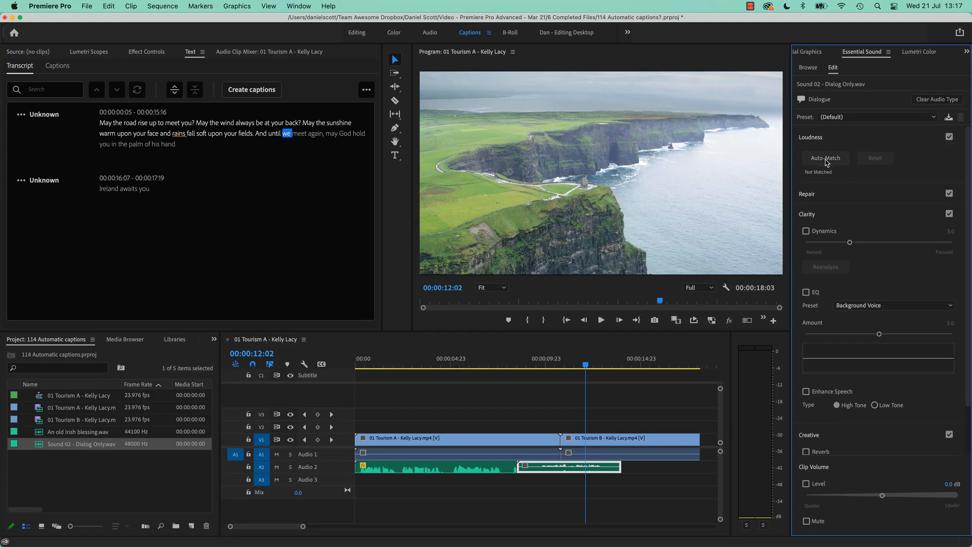
drag(450, 364, 545, 373)
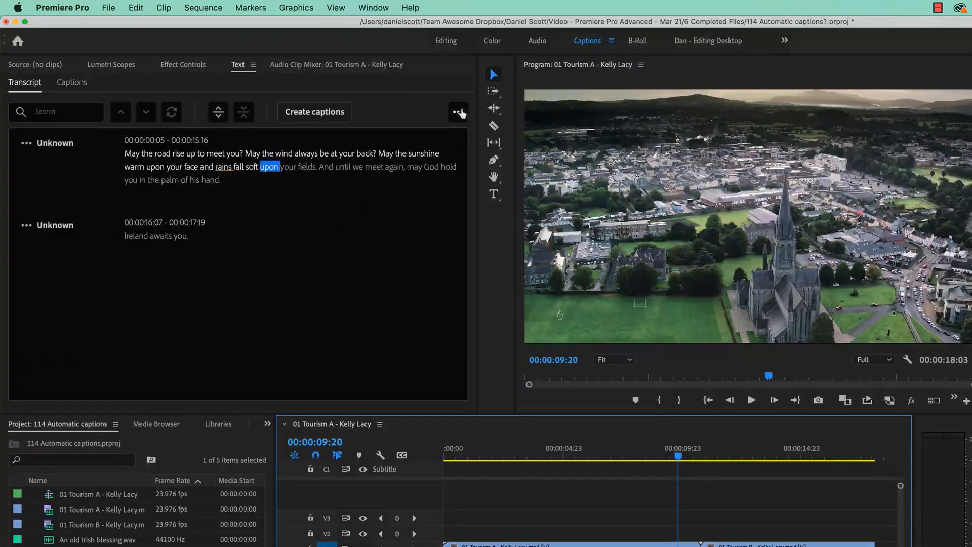
- Re-transcribe the sequence in English from the clips tagged as Dialogue, with recognition of different speakers enabled
click(459, 112)
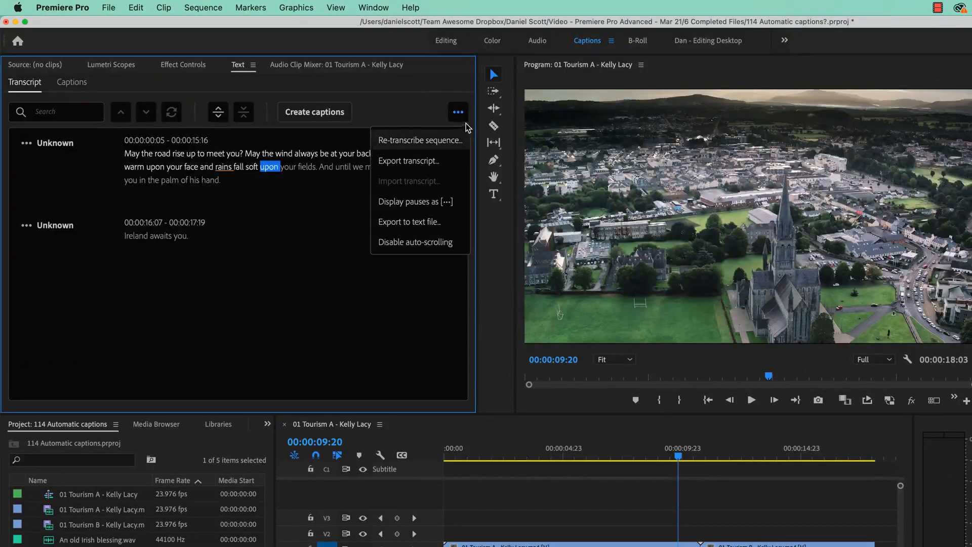
click(454, 144)
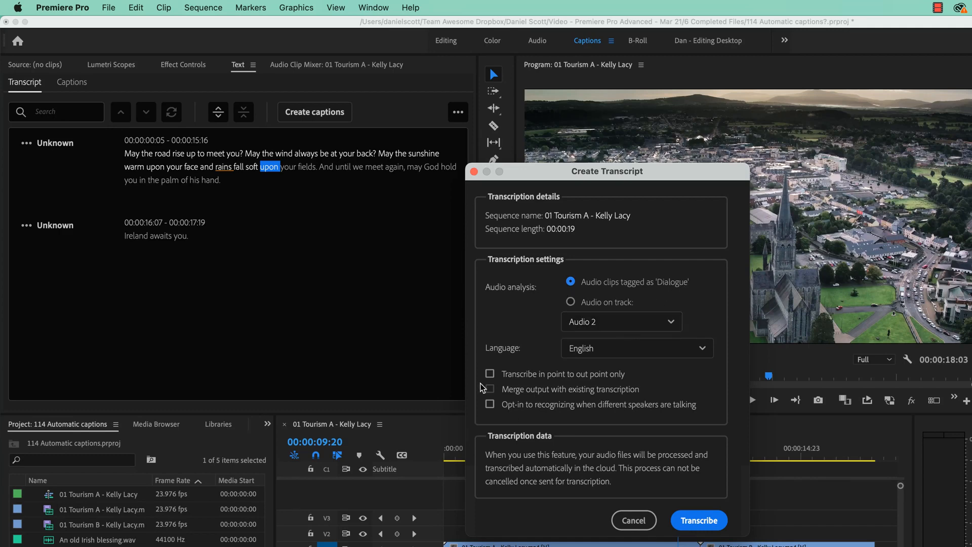
click(518, 408)
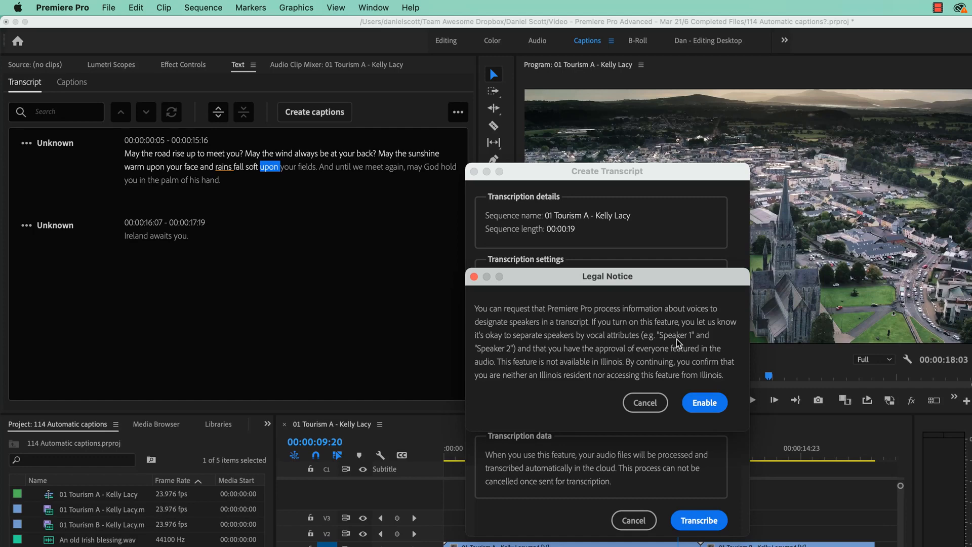
click(708, 408)
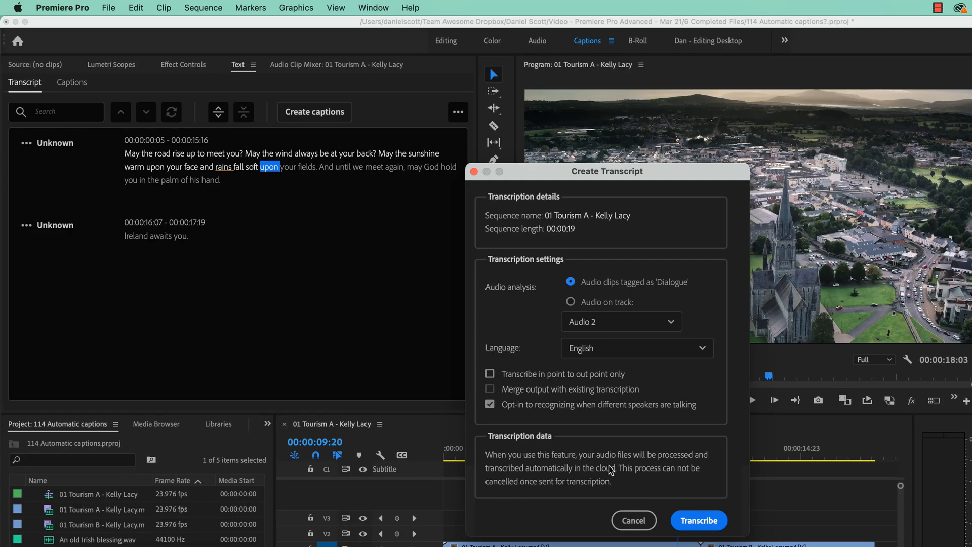
click(699, 520)
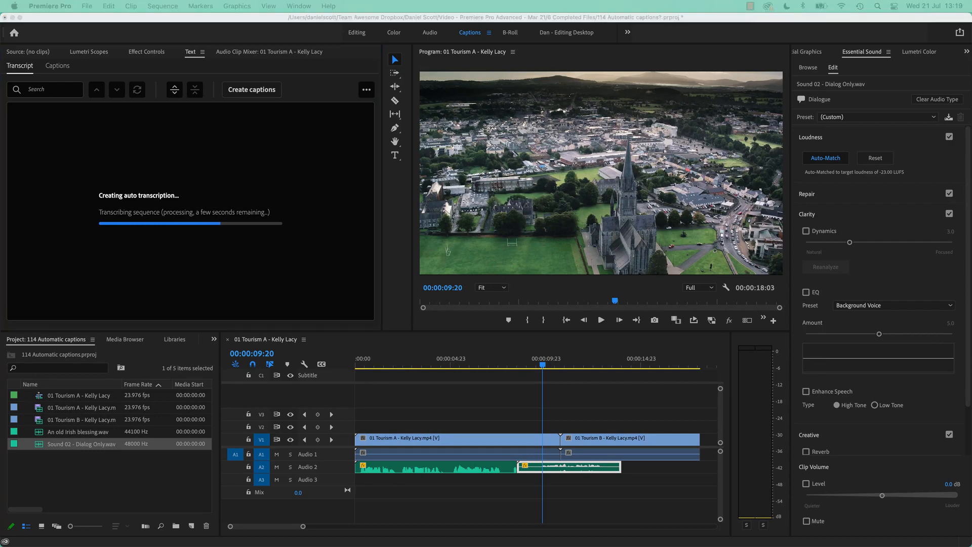
- Play the sequence from about 3 seconds in, across the change of speaker, to check the new transcript against the audio
click(189, 117)
drag(511, 365, 421, 386)
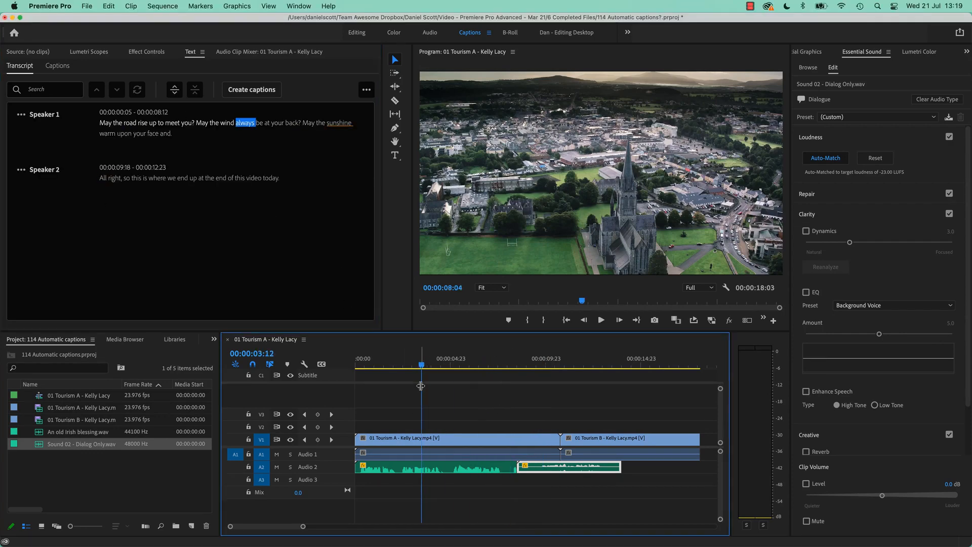
key(space)
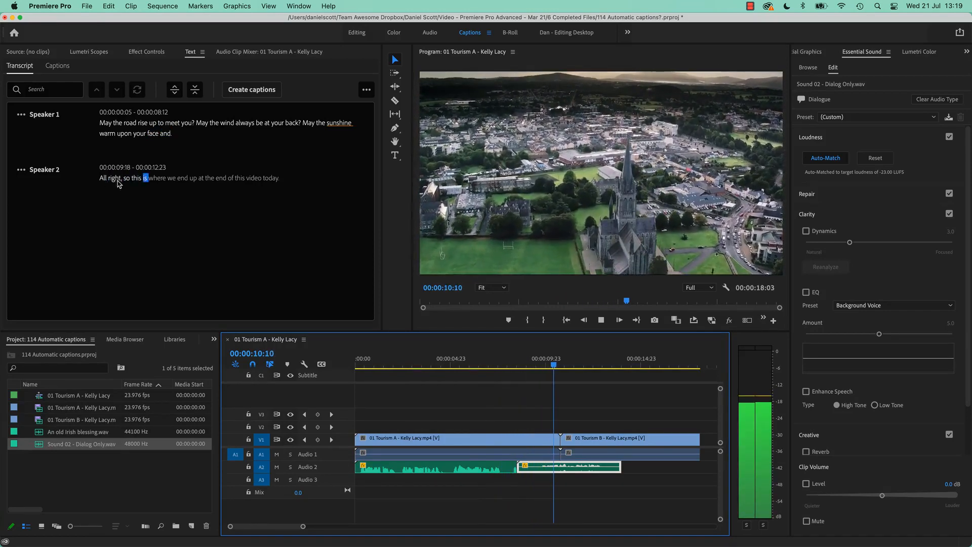
key(space)
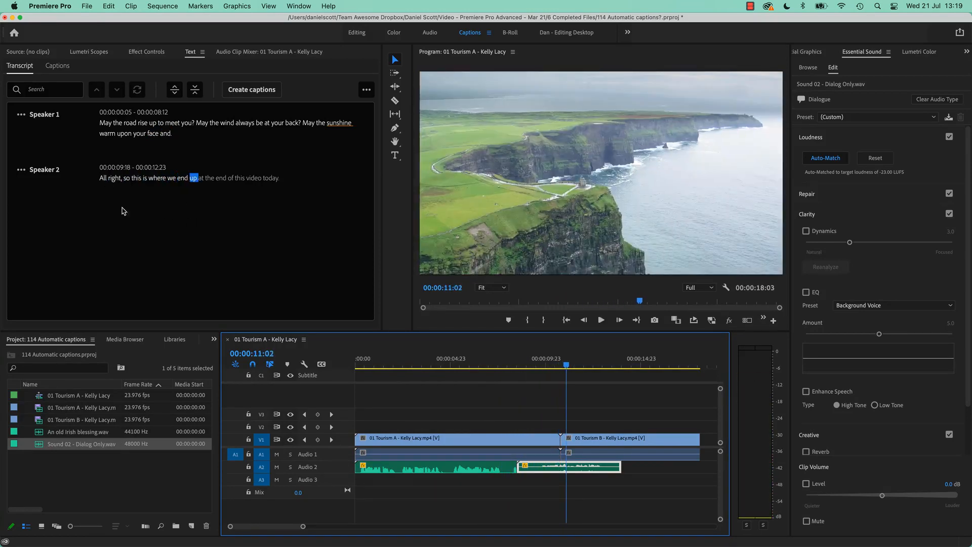
- Rename Speaker 1 in the transcript with the first speaker's own first name
click(43, 115)
click(43, 171)
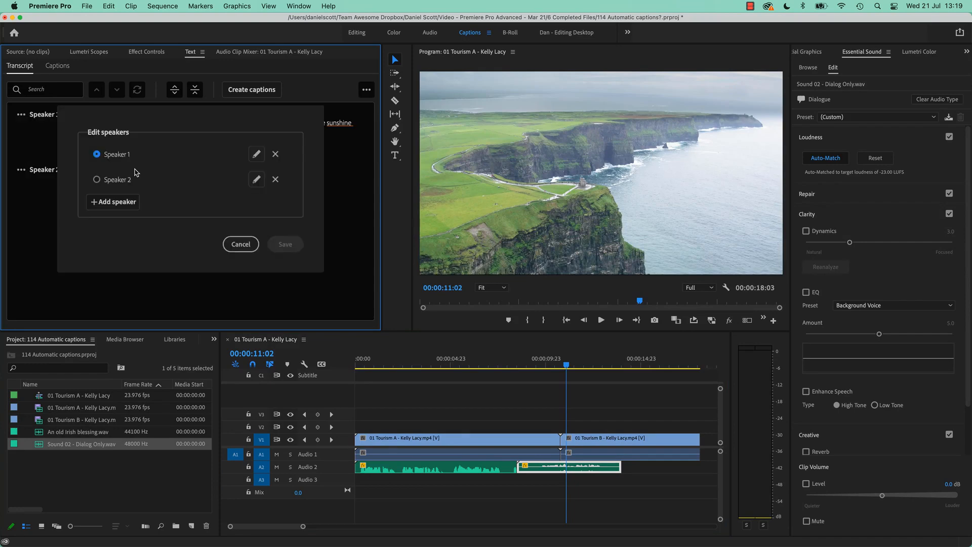
click(256, 154)
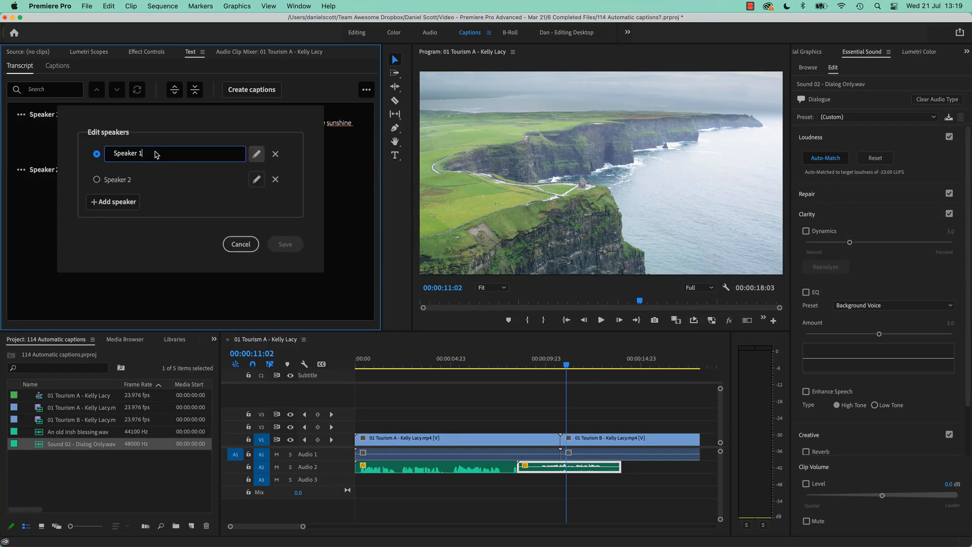
triple_click(155, 154)
text(Kathy)
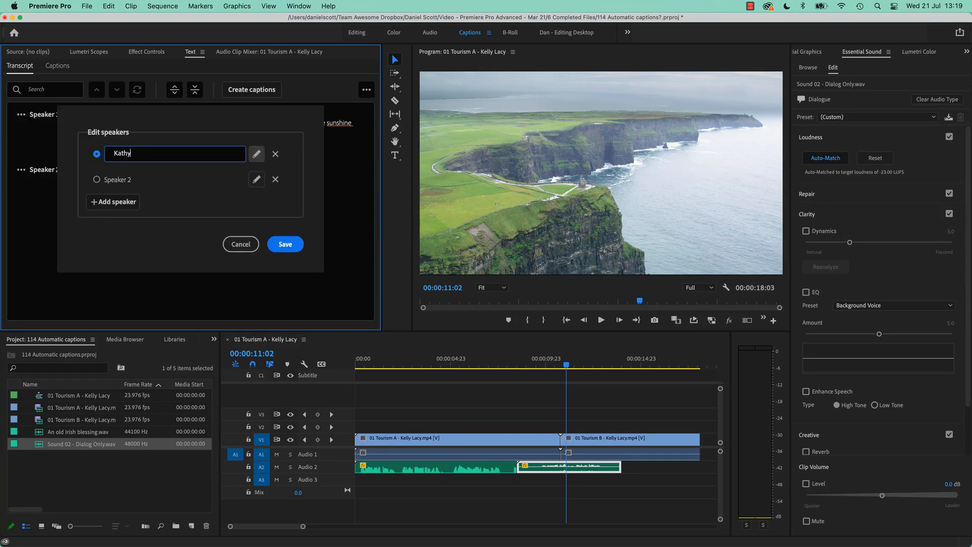
click(125, 176)
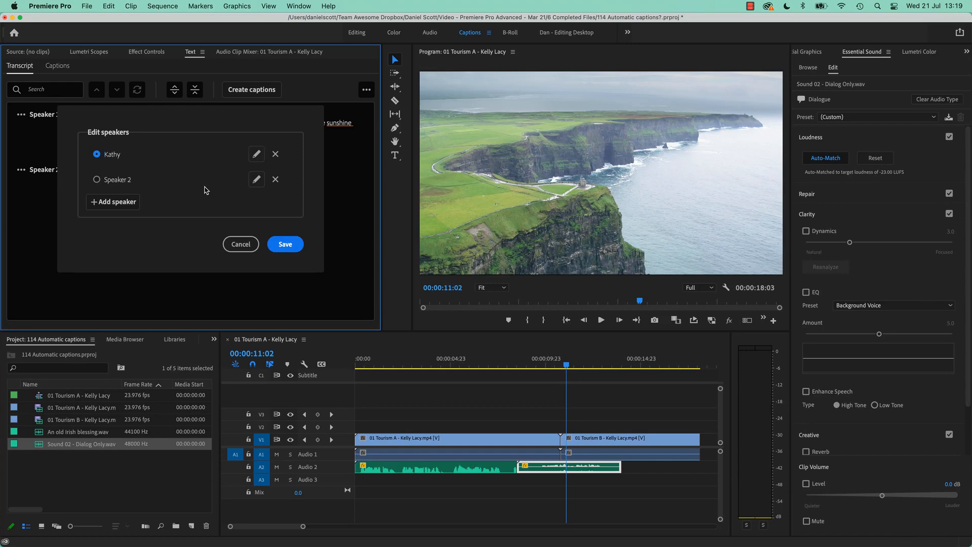
- Rename Speaker 2 with the second speaker's nickname and save the edited speaker list
click(256, 179)
triple_click(154, 181)
text(andsom)
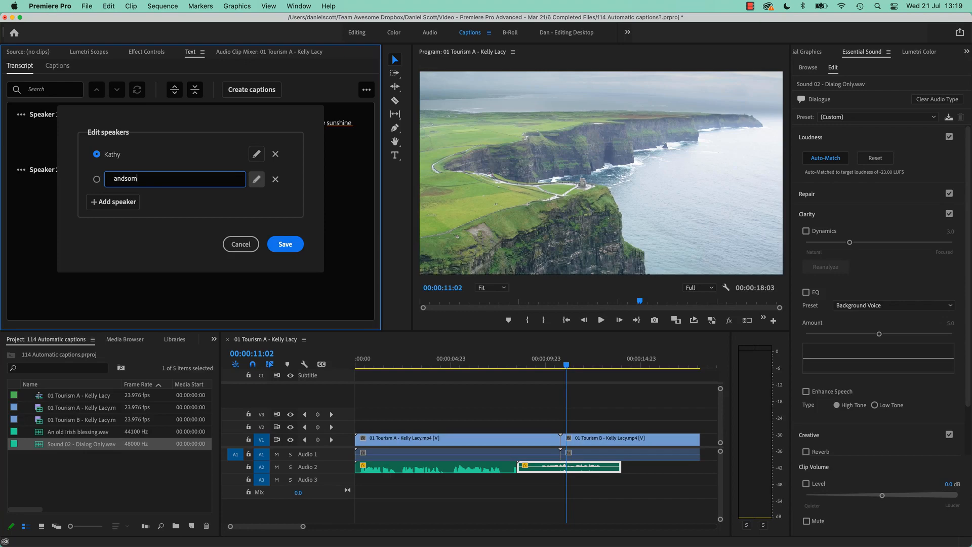
text(e Dan)
click(285, 244)
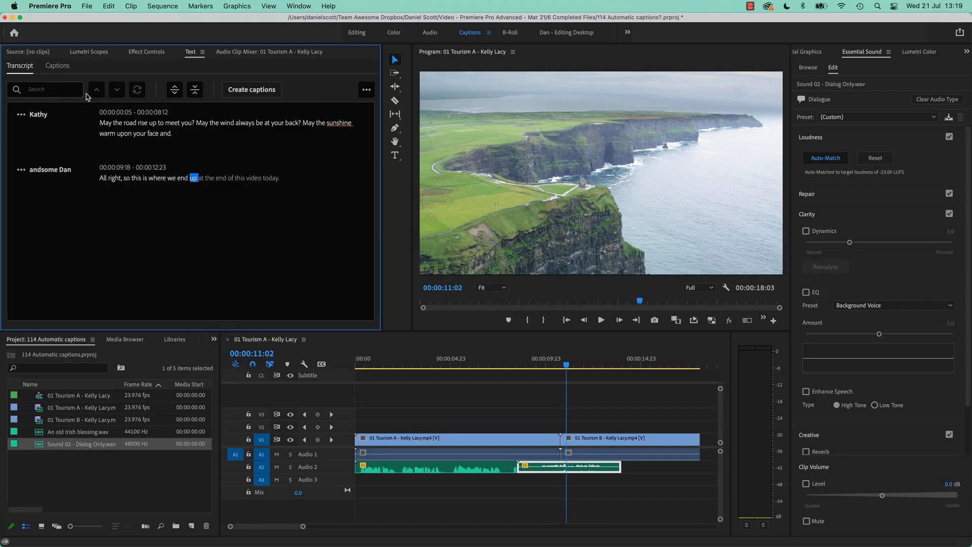
- Open the caption creation settings for the sequence transcript and review the available caption presets and formats
click(244, 90)
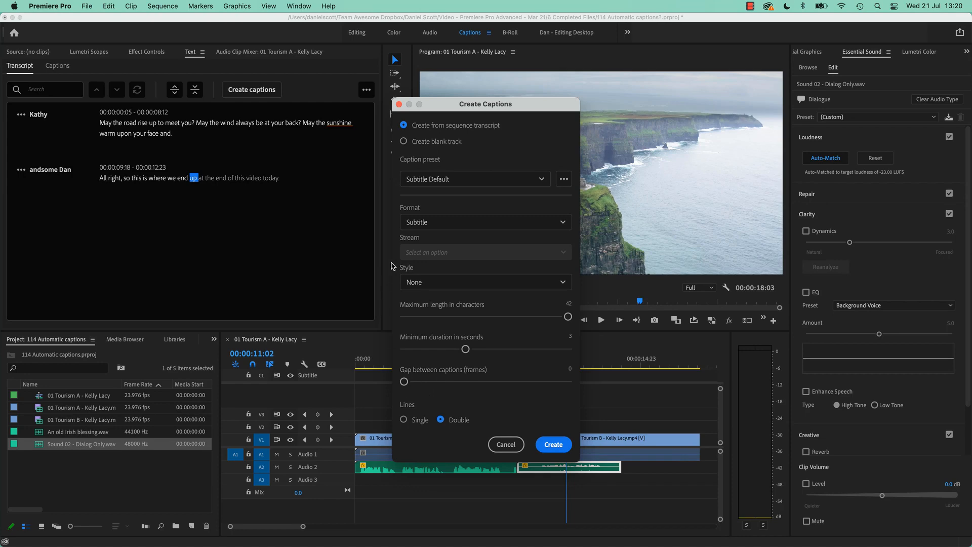
click(417, 180)
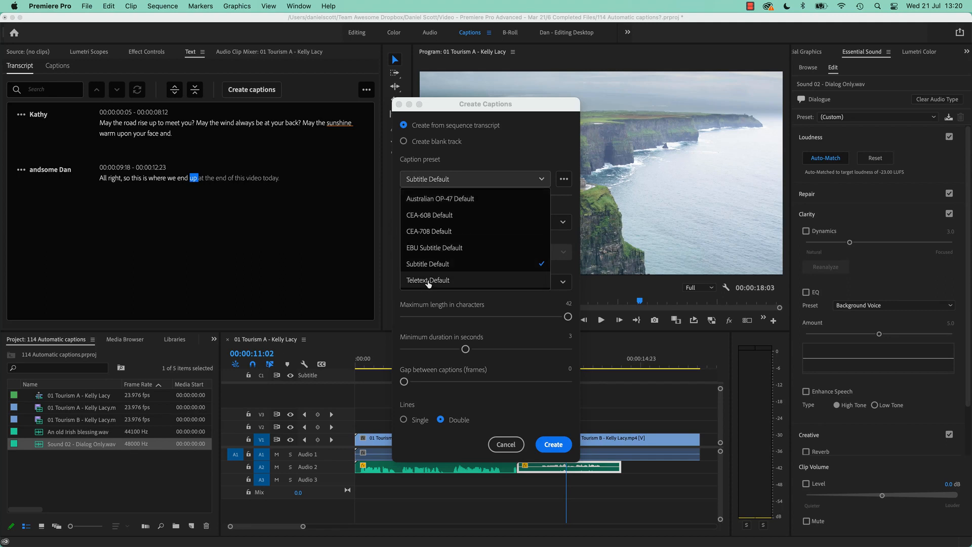
click(455, 179)
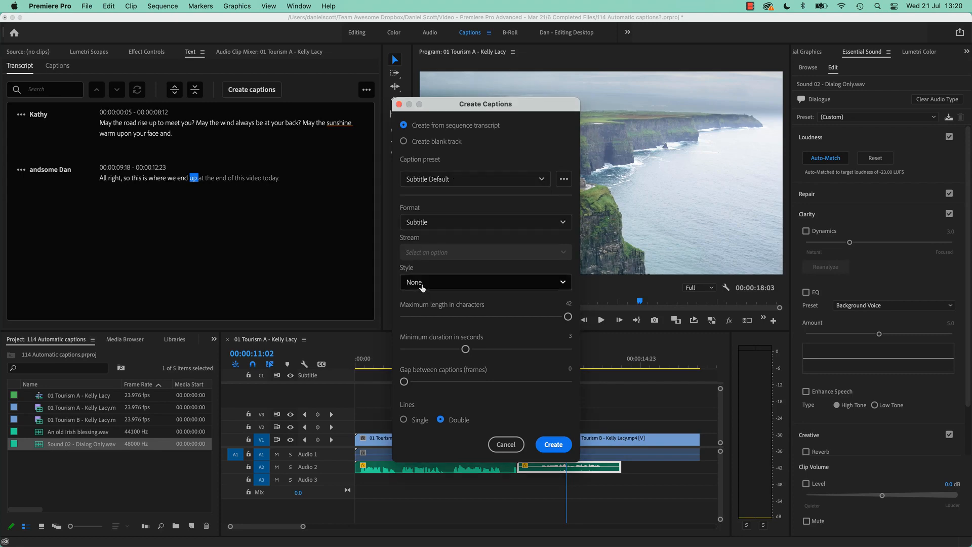
click(427, 221)
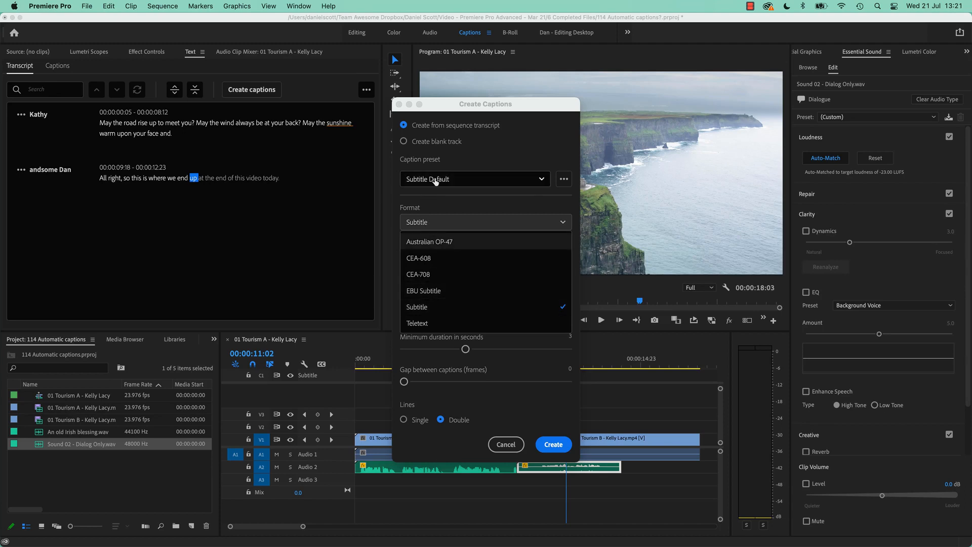
click(433, 208)
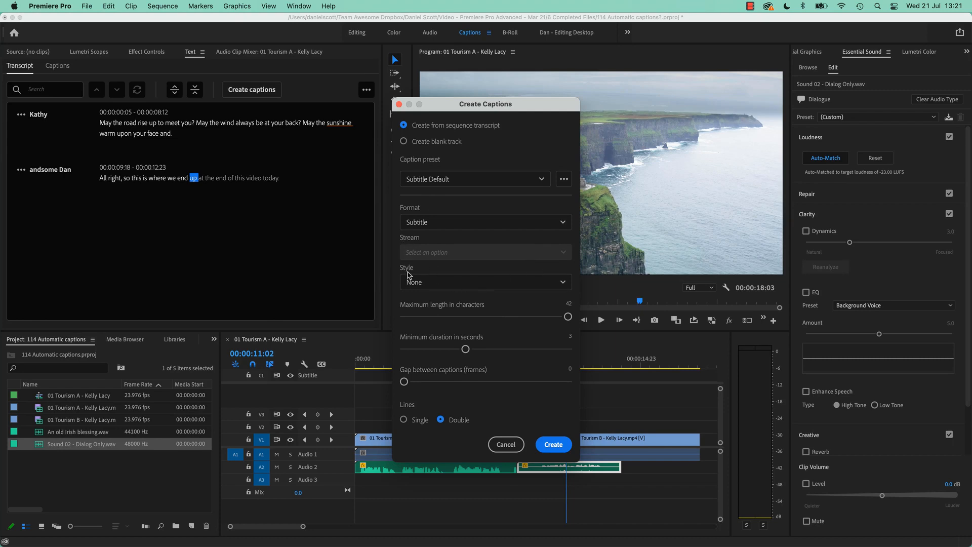
- Try the Teletext caption format and return the format to Subtitle
click(440, 222)
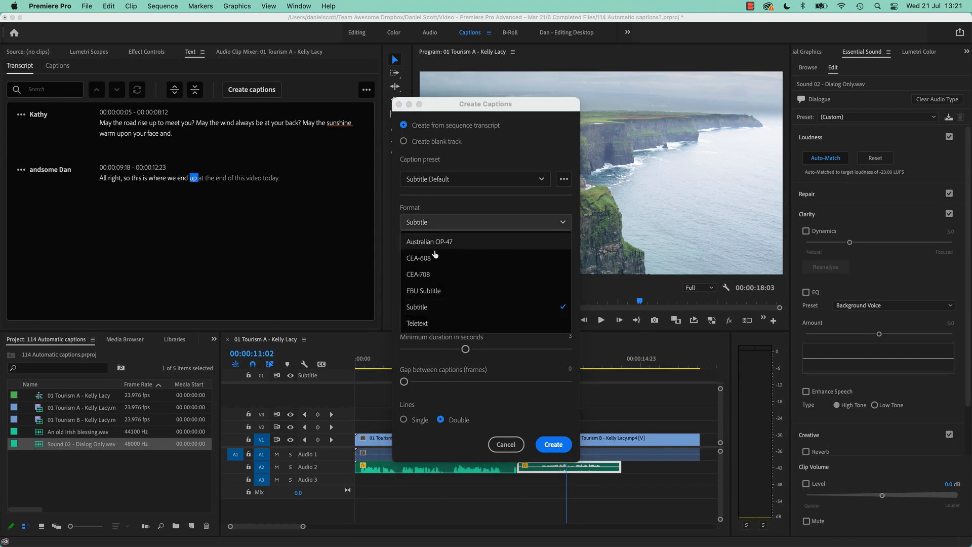
click(431, 325)
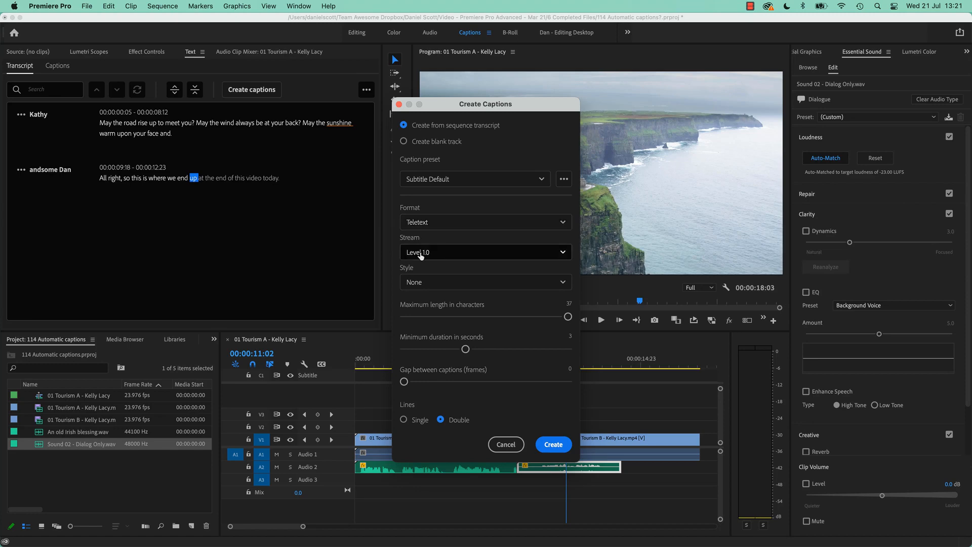
click(419, 223)
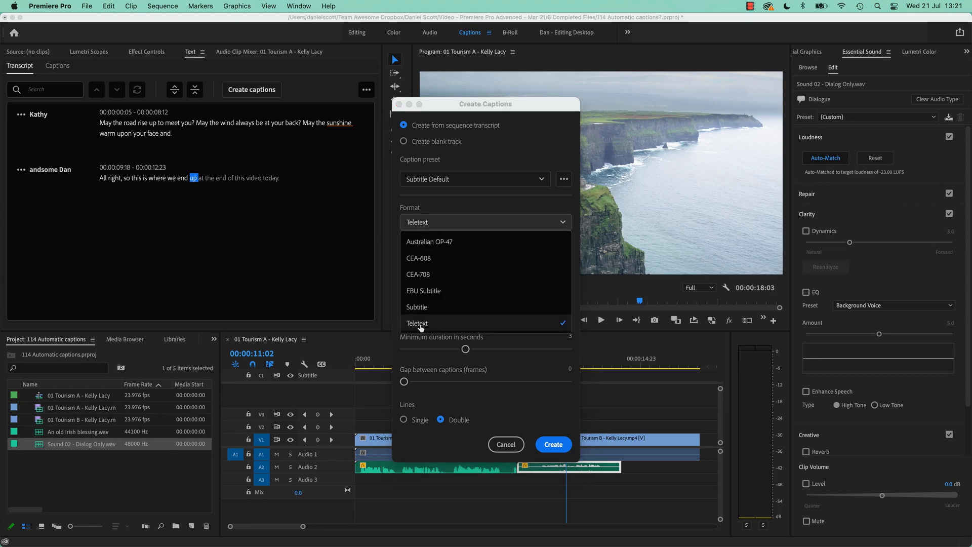
click(421, 308)
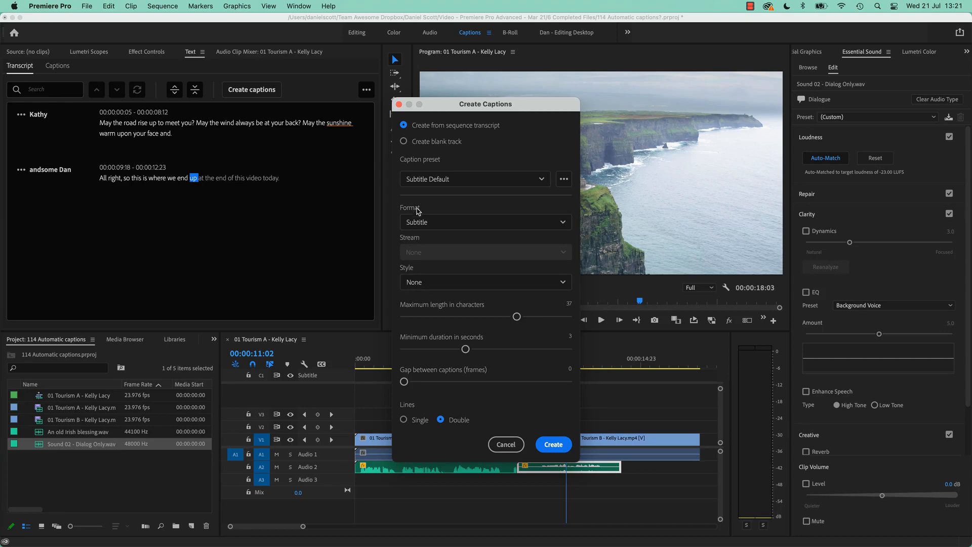
- Create double-line Subtitle captions from the sequence transcript with style None, and view the first caption at 00:00:01:03
click(424, 283)
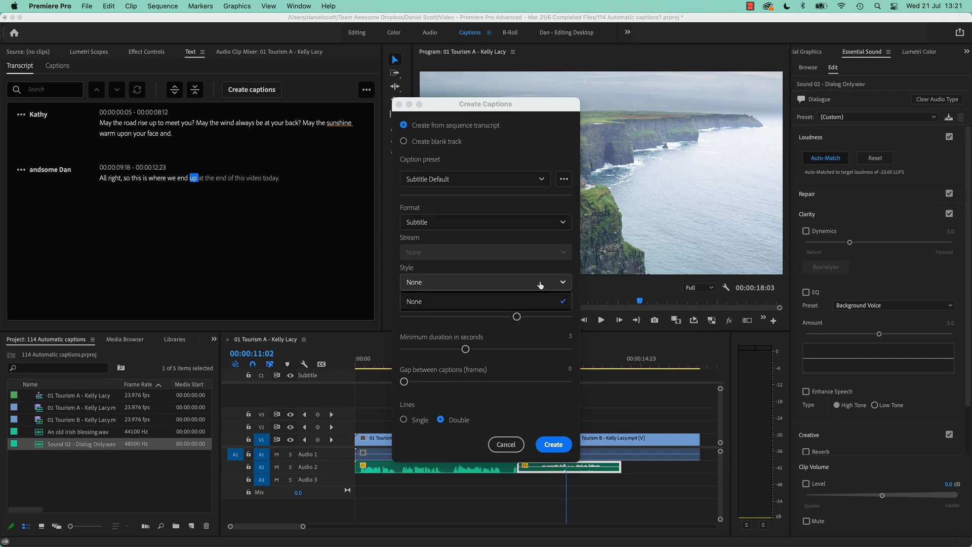
click(481, 301)
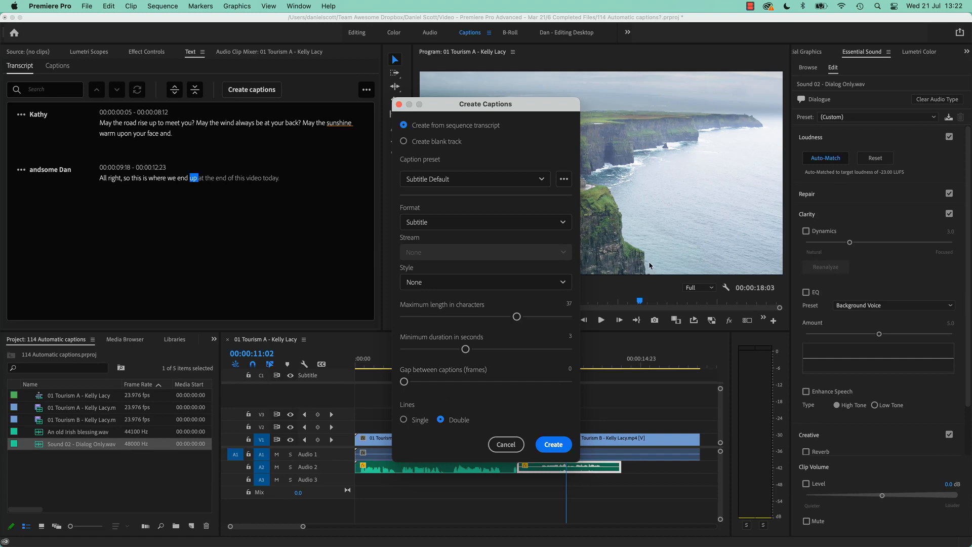
click(553, 444)
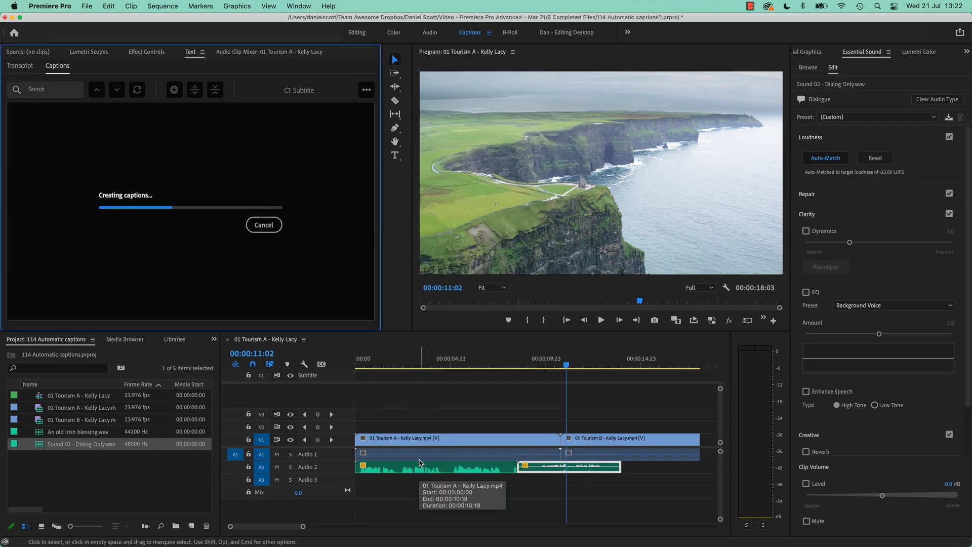
drag(459, 361, 378, 368)
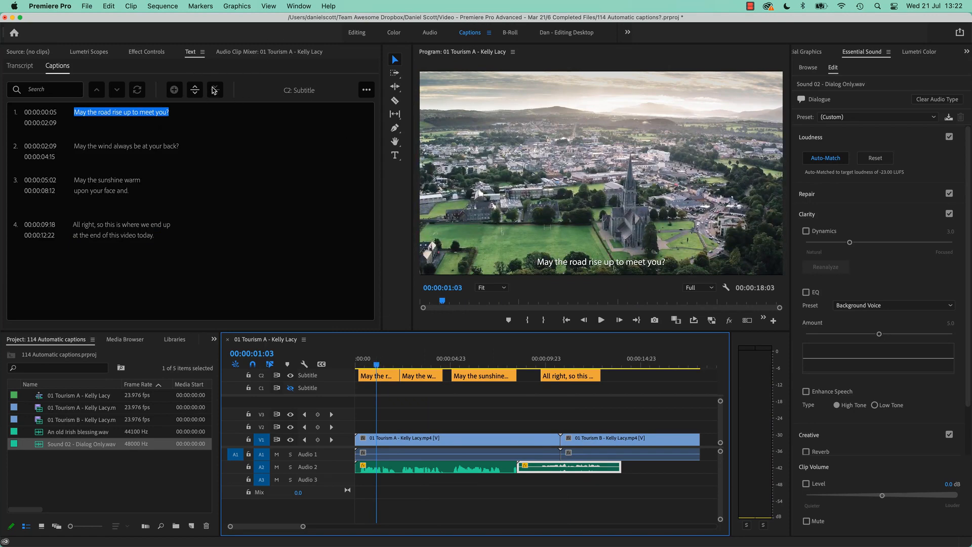
- Delete all the generated captions from the C2 subtitle track and return to the transcript
drag(630, 406, 342, 381)
key(Delete)
click(20, 65)
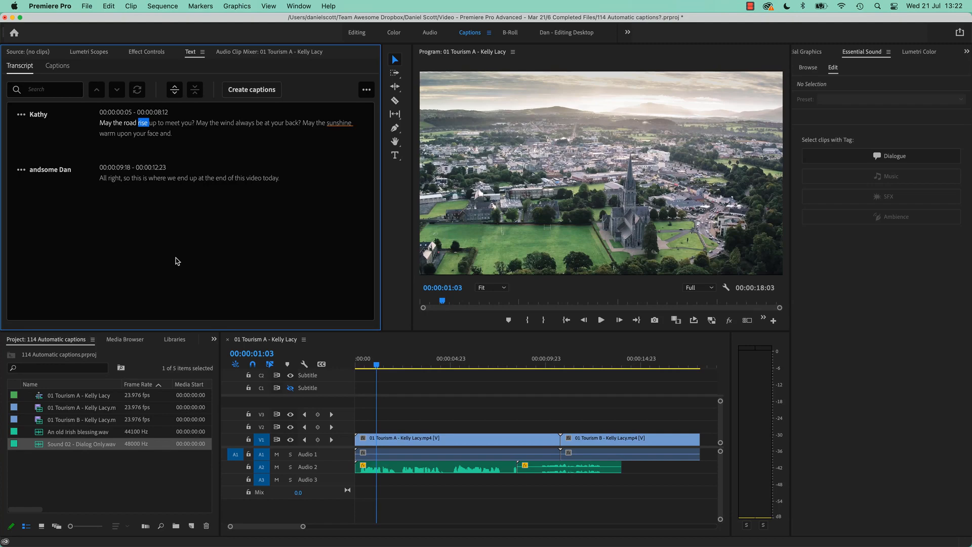
- Mark an in-to-out range 00:00:02:17 long in the sequence, ending at 00:00:05:01
click(366, 90)
click(381, 364)
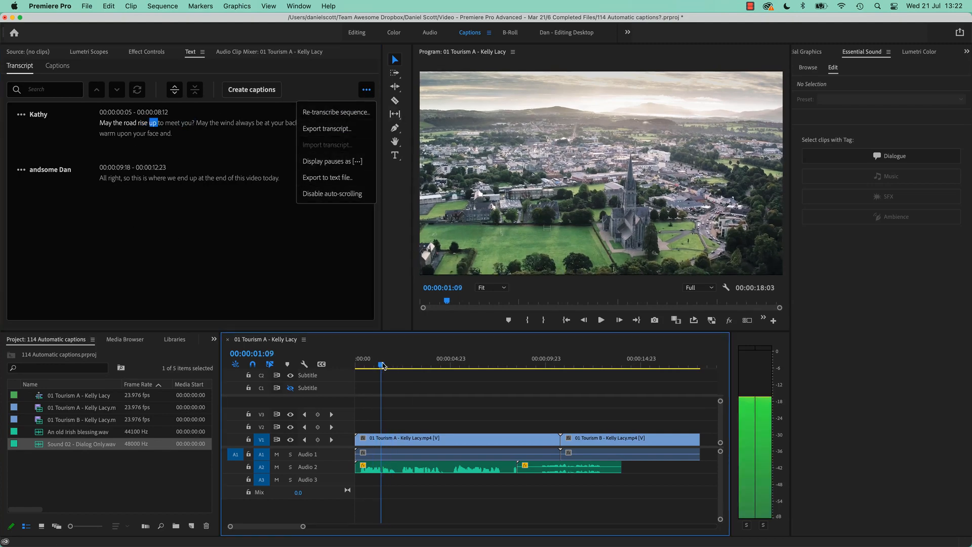
drag(381, 365, 452, 370)
key(i)
key(o)
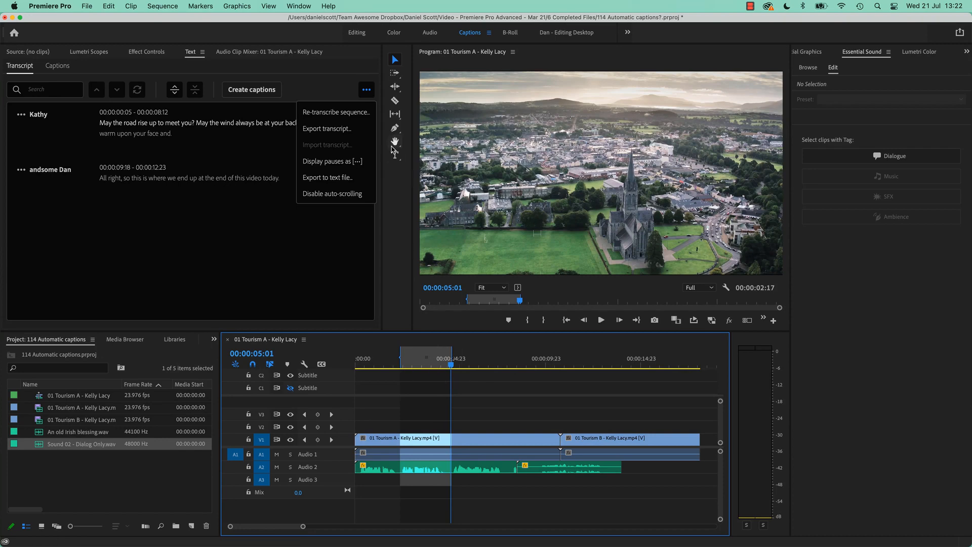
- Try restricting re-transcription to the in-to-out range and changing the speaker recognition option, and cancel without transcribing
click(335, 112)
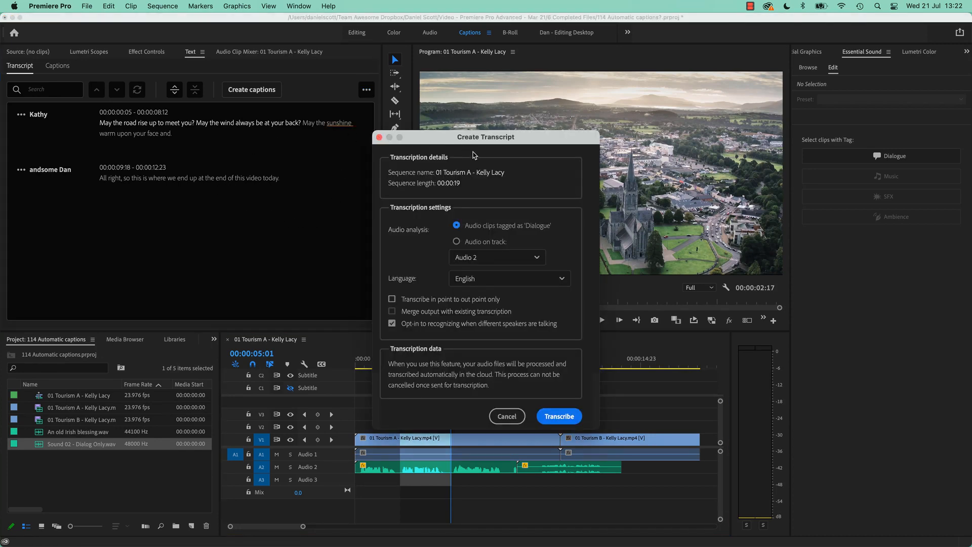
click(391, 298)
click(393, 324)
click(509, 416)
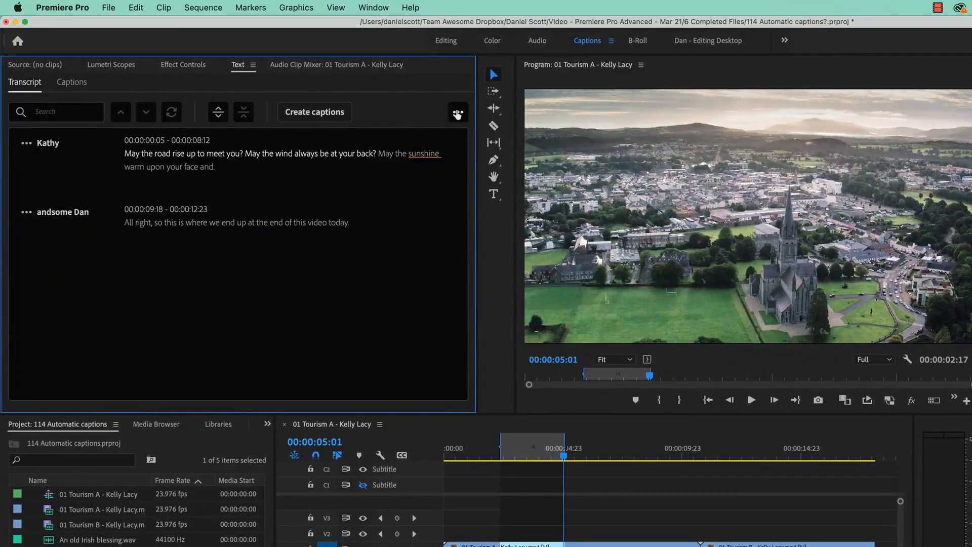
- Export the transcript to the Desktop folder under its suggested file name
click(458, 114)
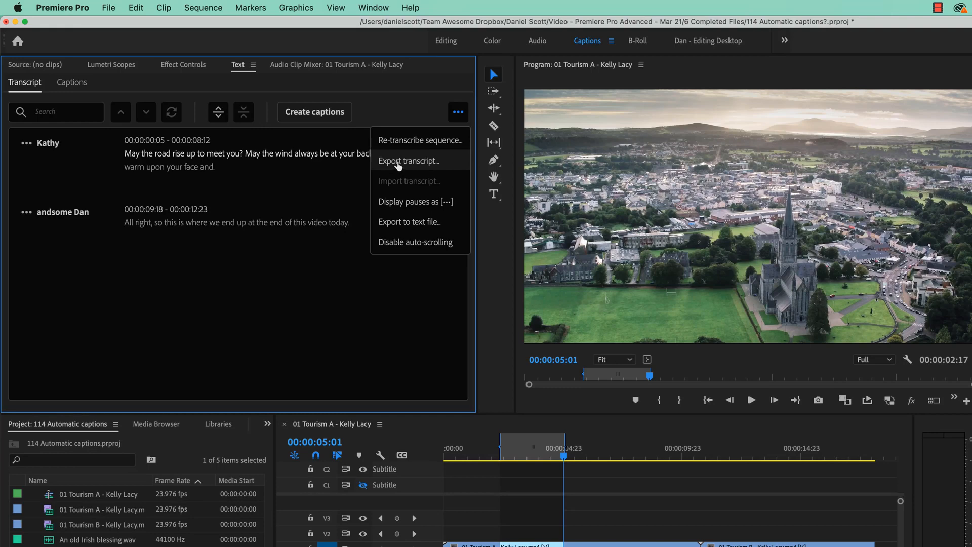
click(394, 166)
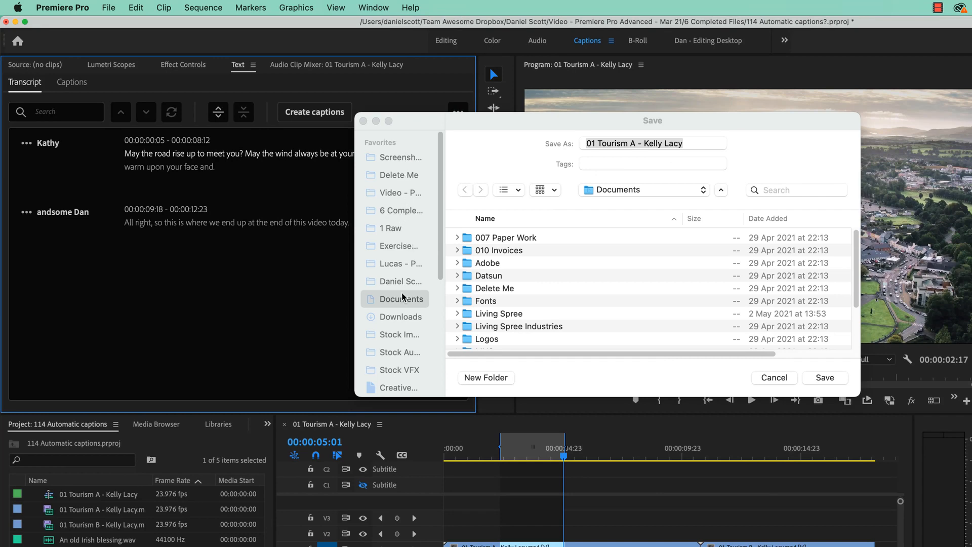
click(616, 196)
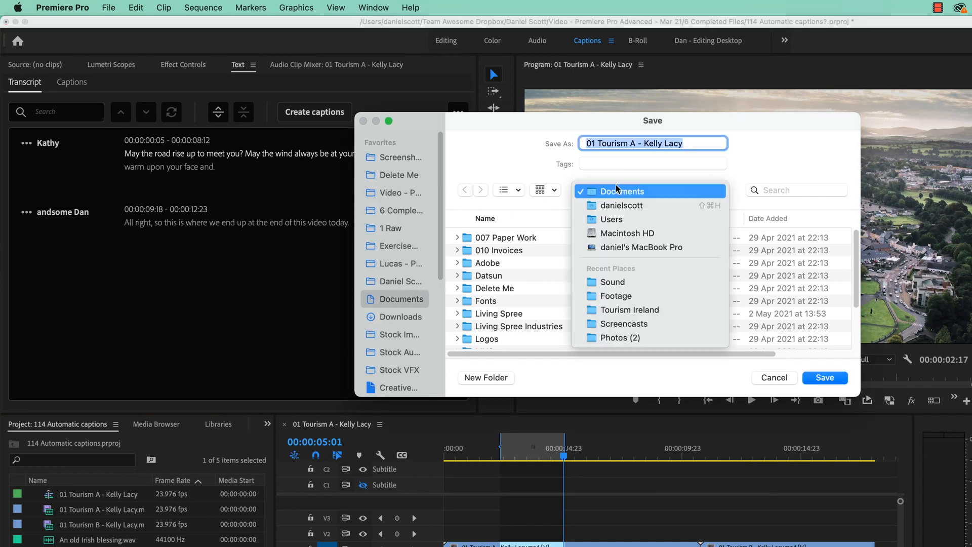
click(628, 203)
double_click(494, 268)
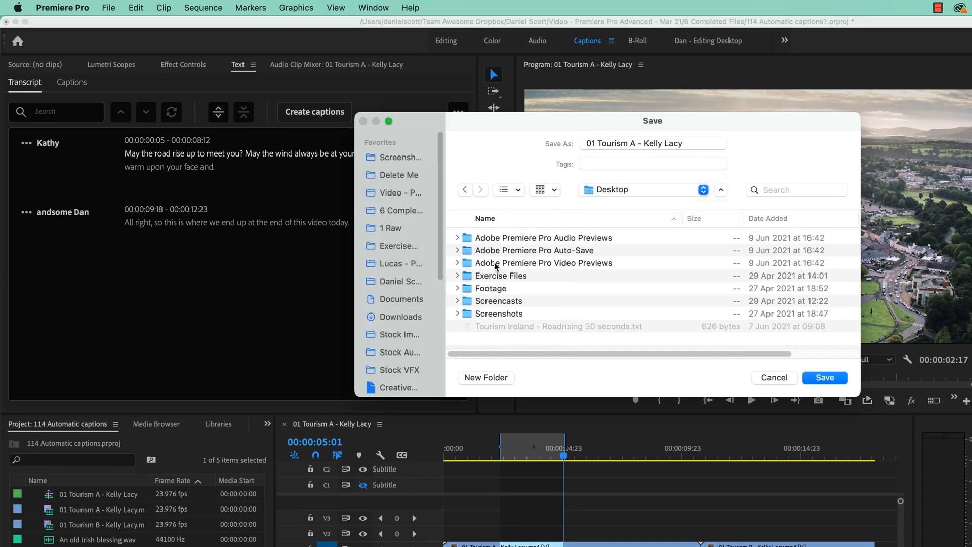
click(833, 378)
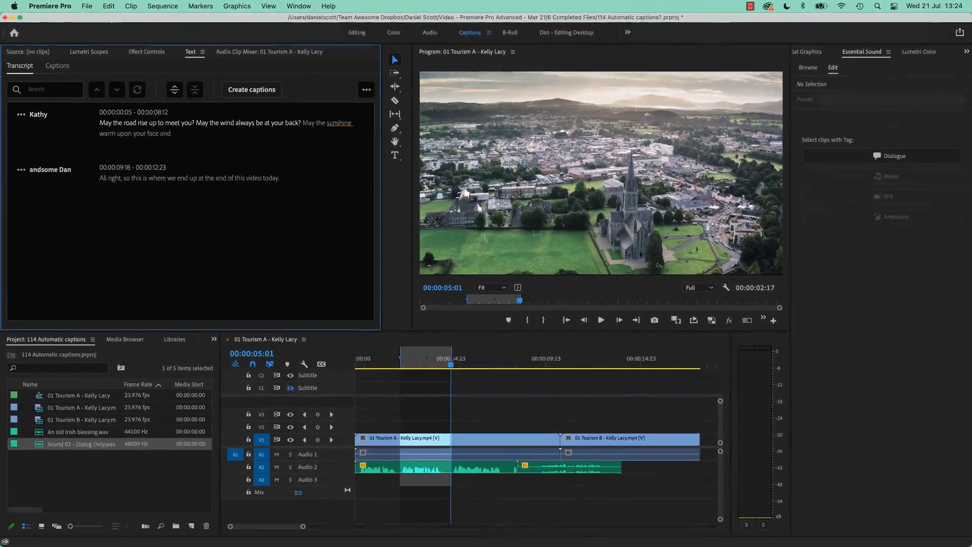
- Switch to Finder, add the home folder's Desktop to the sidebar favourites, and open it
key(super+Tab)
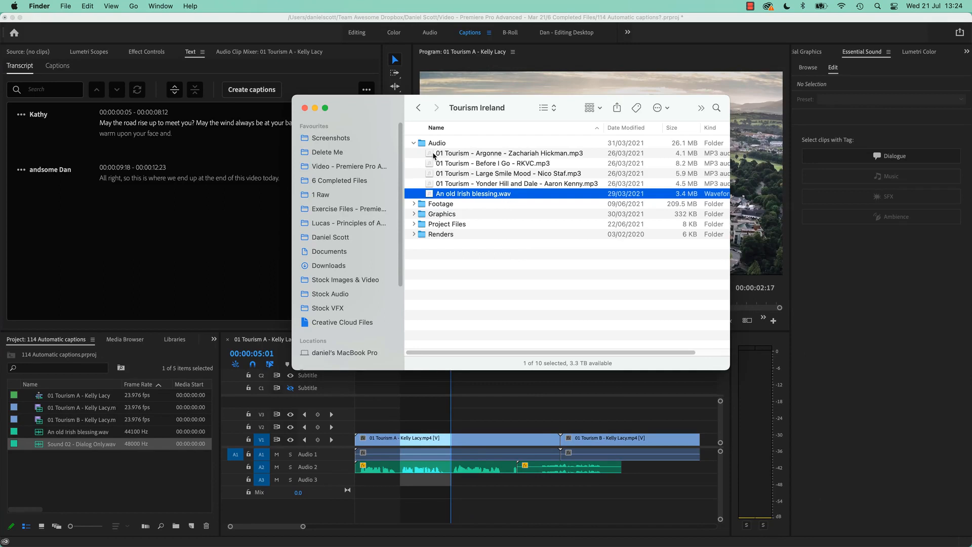
super+click(467, 109)
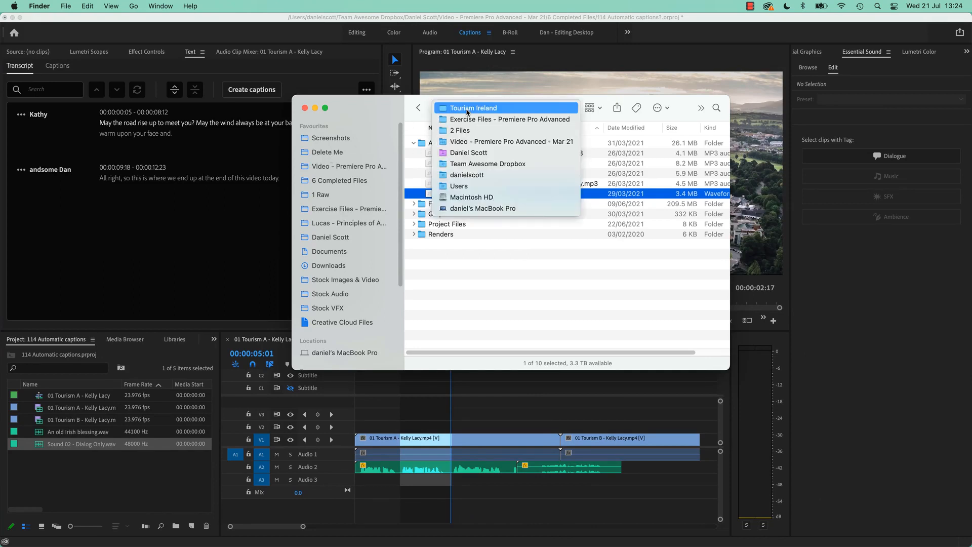
click(466, 174)
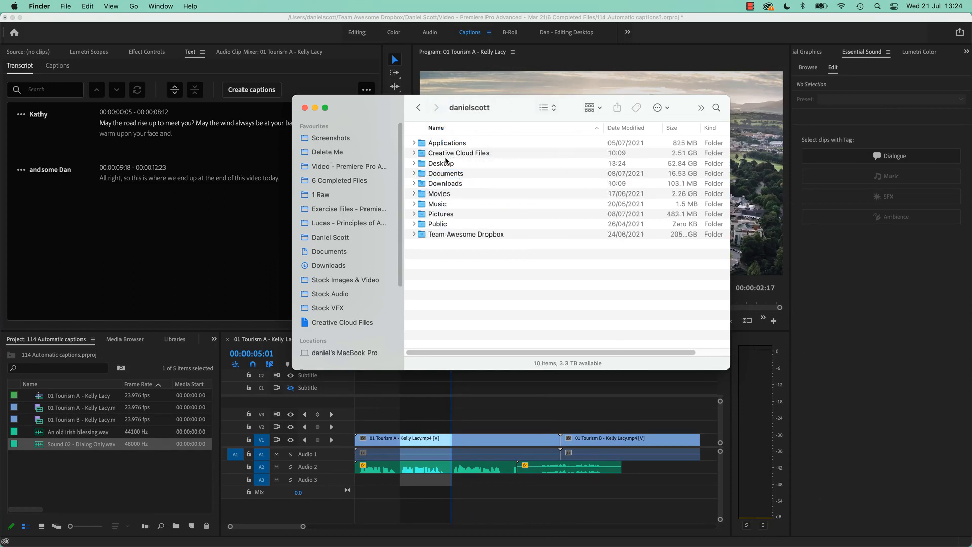
drag(446, 161, 320, 171)
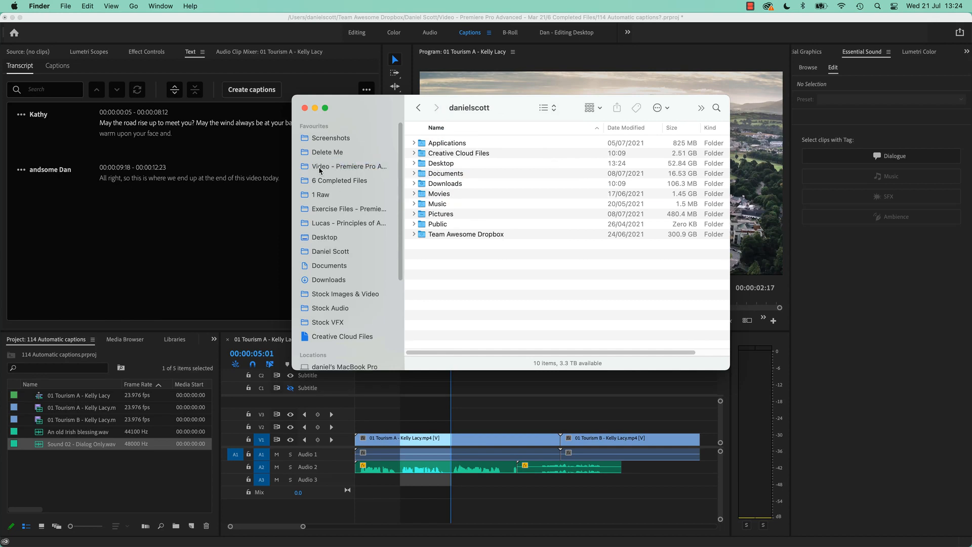
click(324, 166)
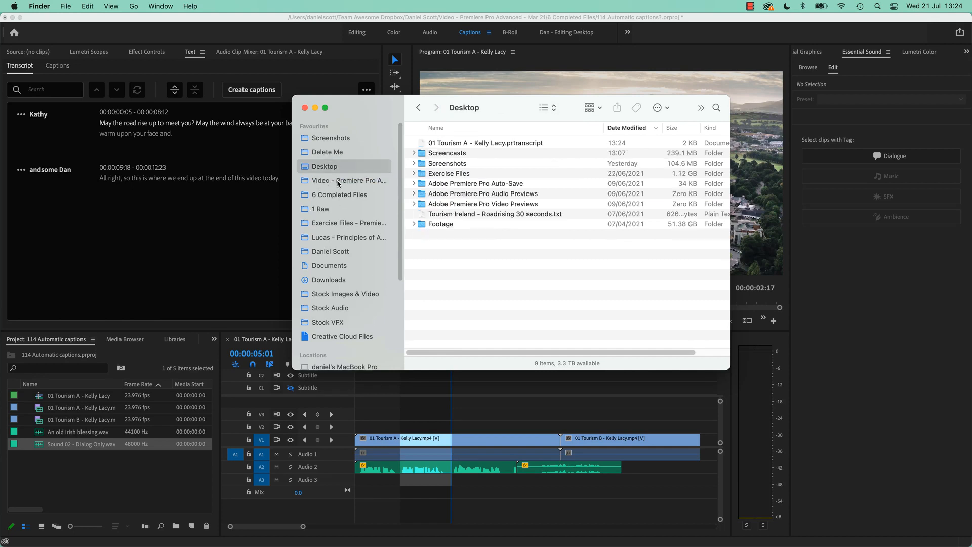
- Preview the exported .prtranscript file and open it in TextEdit to inspect its contents
click(520, 144)
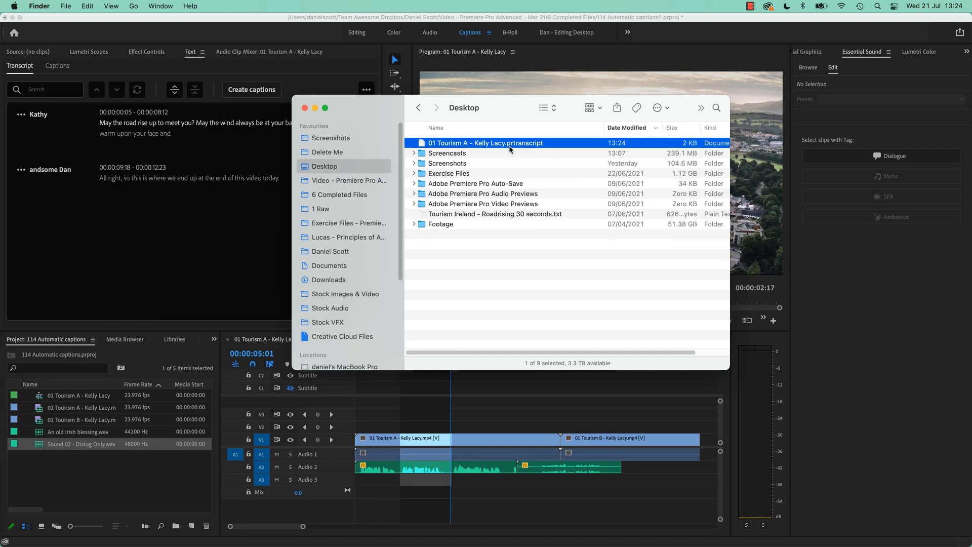
key(space)
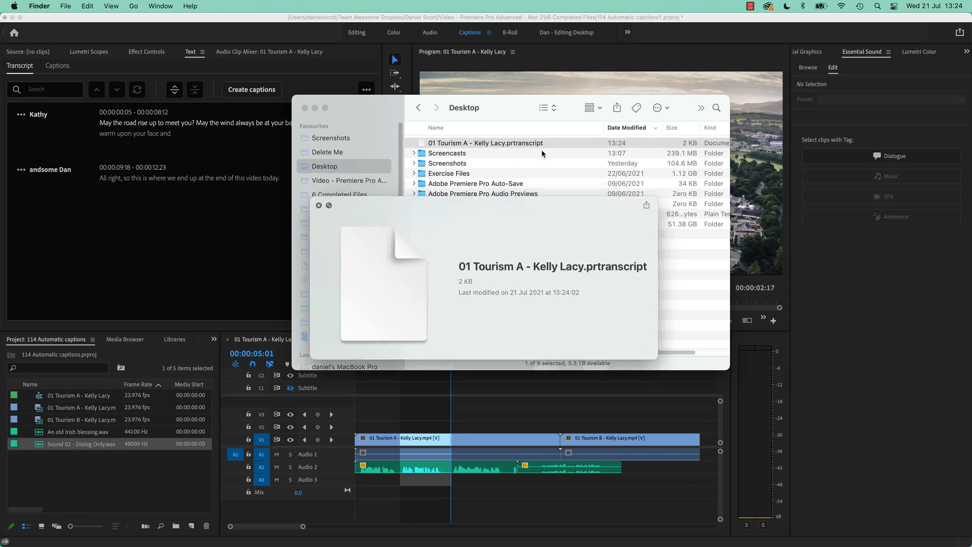
key(space)
right_click(529, 142)
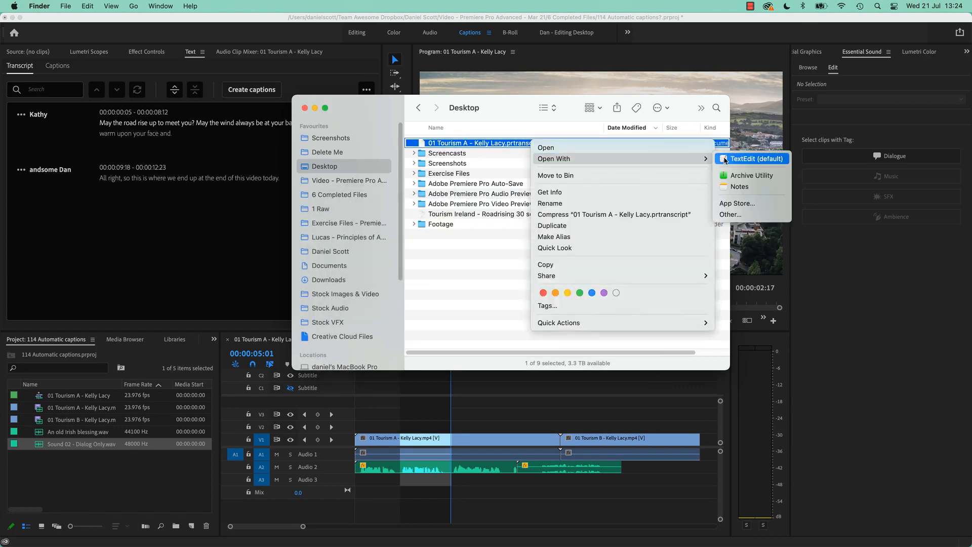
key(Escape)
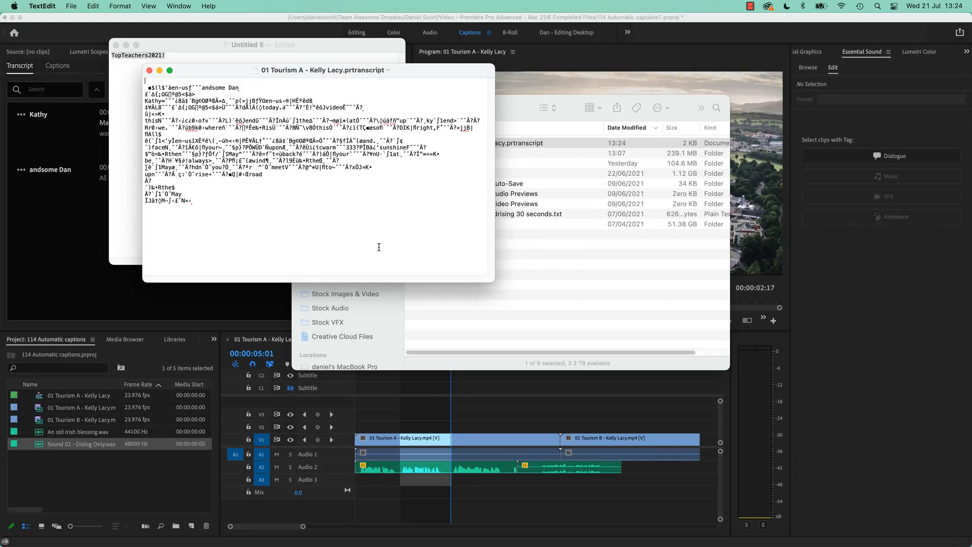
click(549, 301)
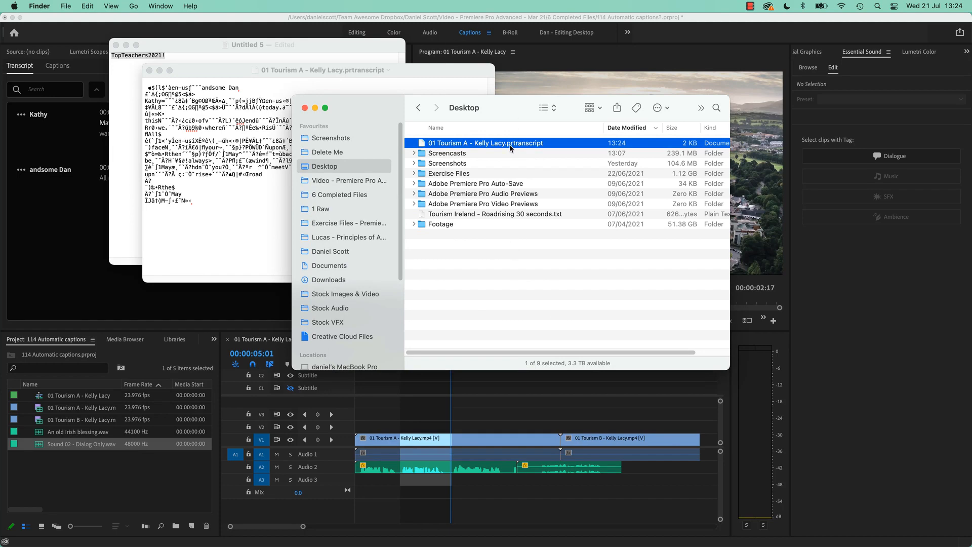
click(433, 26)
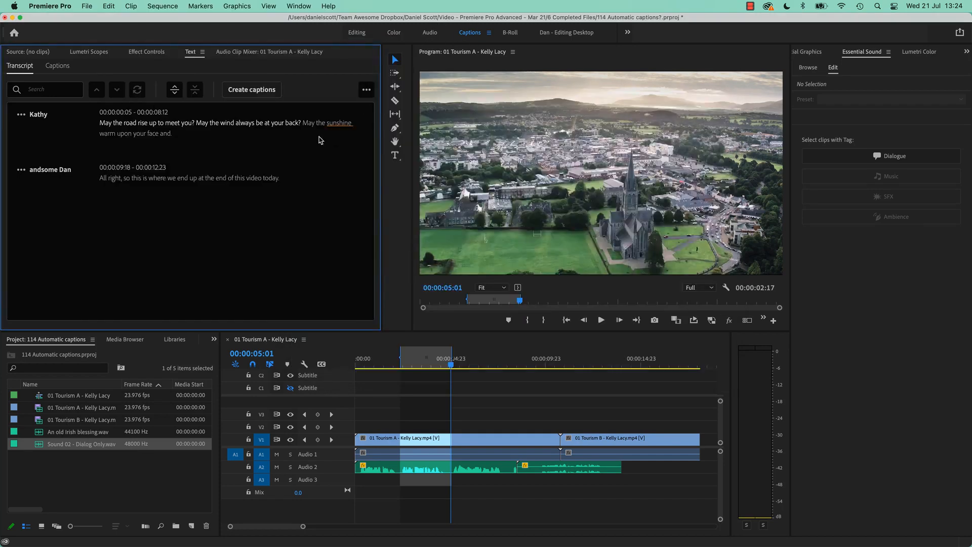
click(364, 90)
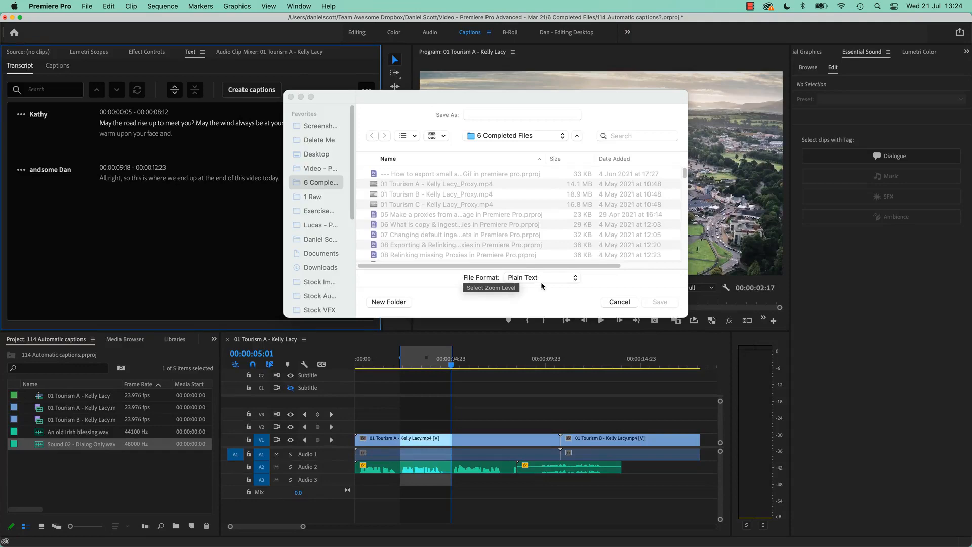
click(619, 302)
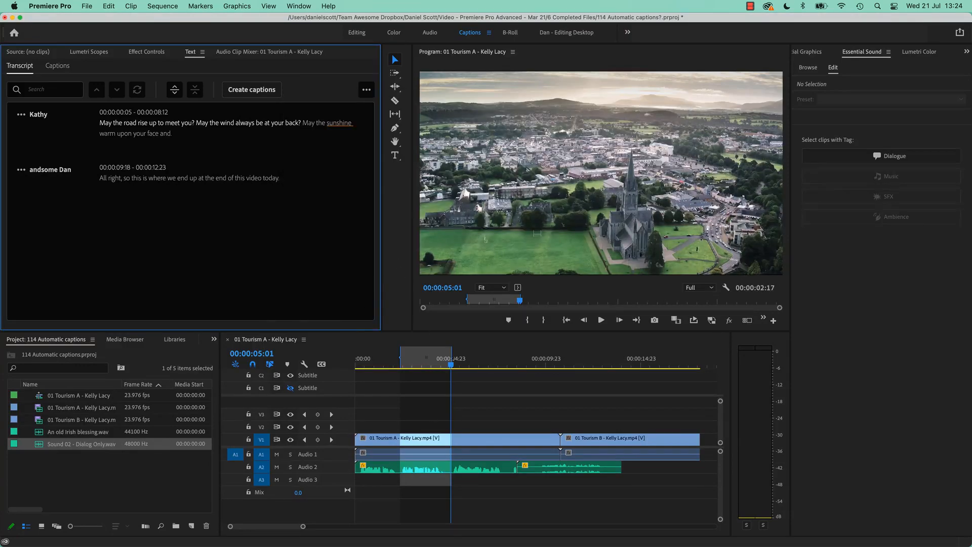
- Switch to Finder and preview Tourism Ireland - Roadrising 30 seconds.txt on the Desktop
key(super+Tab)
click(479, 213)
key(space)
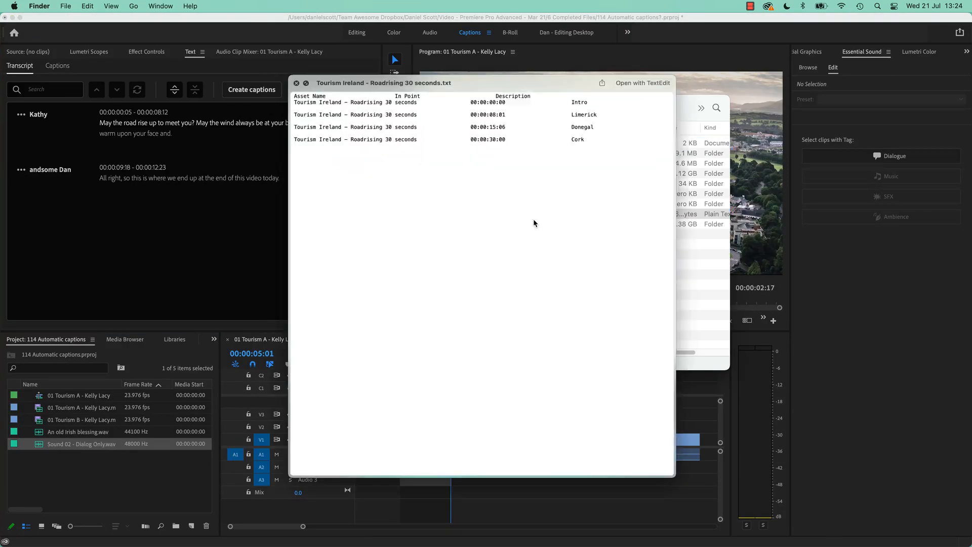
key(space)
- Switch back to Premiere Pro and export the transcript to the Desktop as a plain text file named Transcript
key(super+Tab)
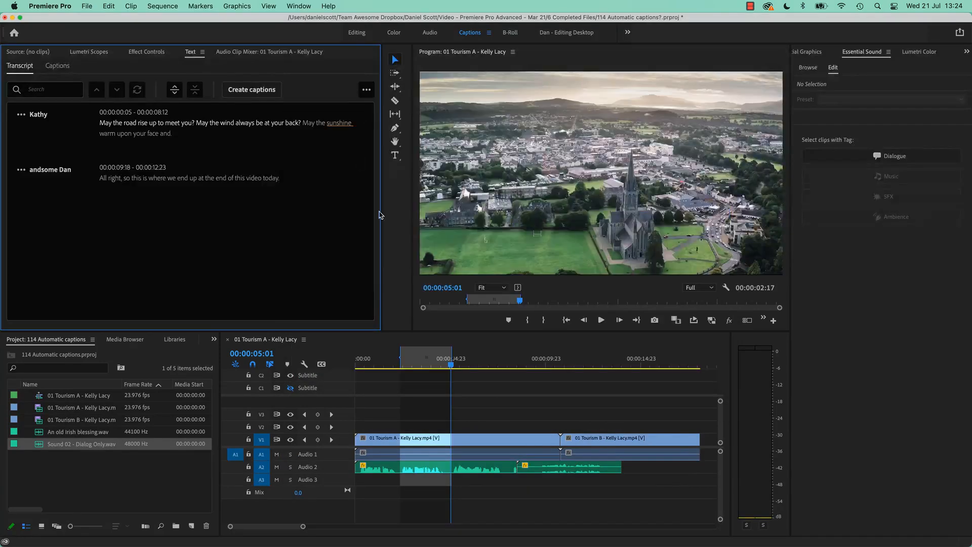
click(367, 90)
click(343, 180)
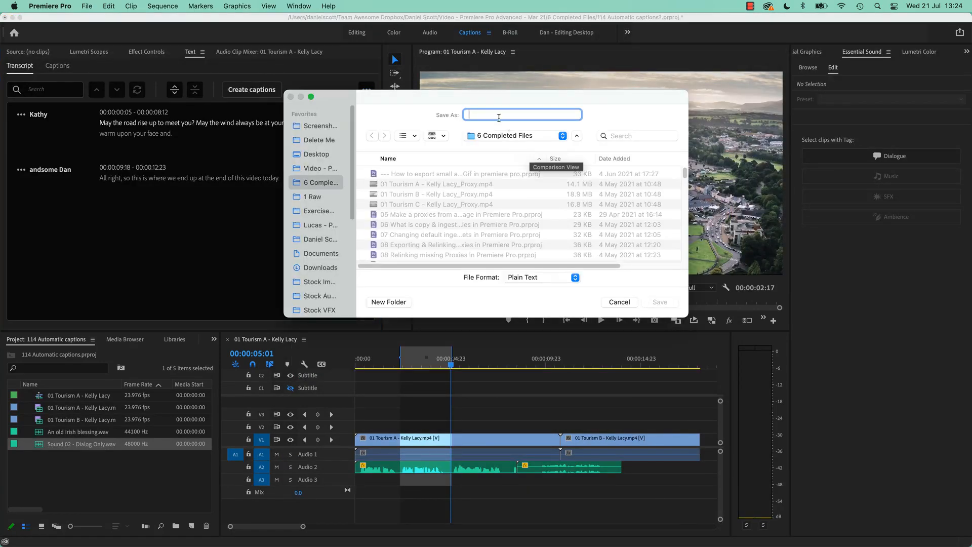
click(316, 154)
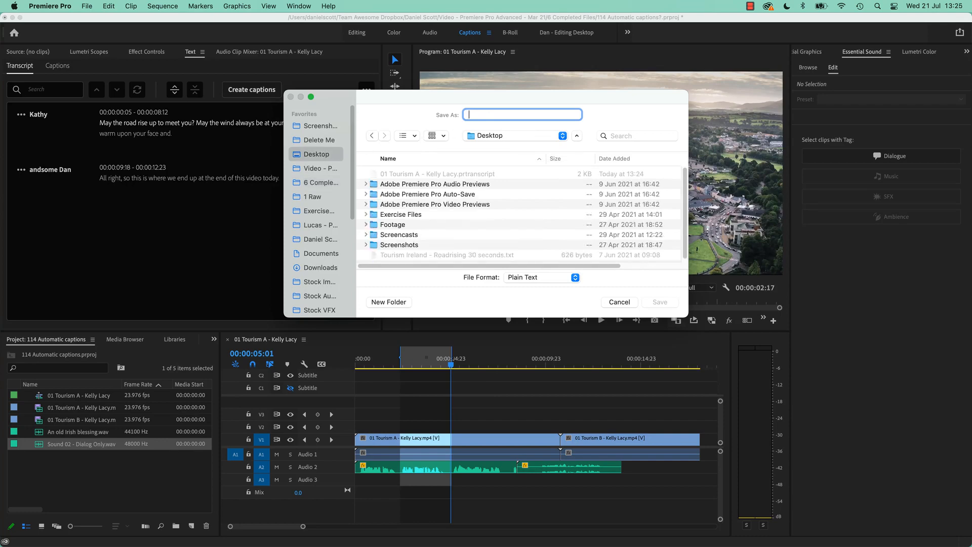
text(Transcript)
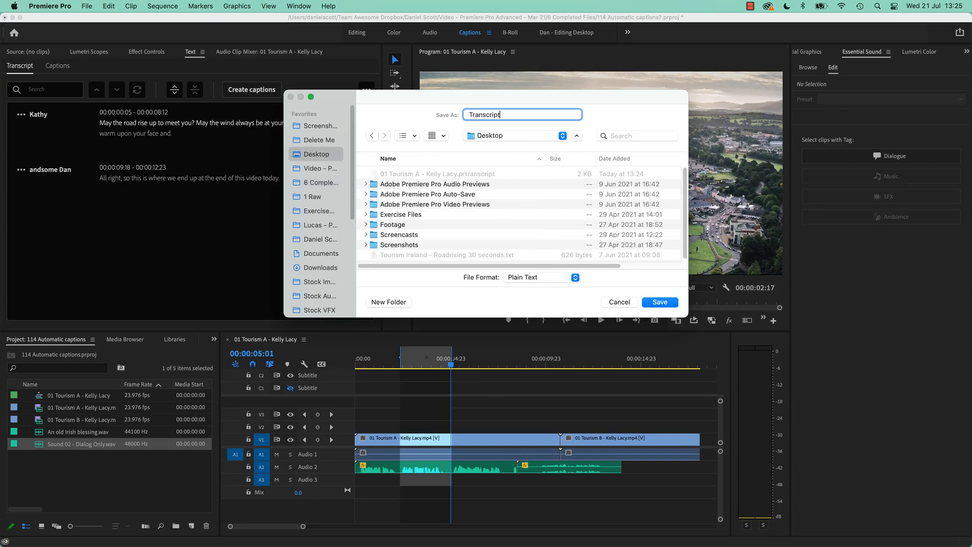
key(Return)
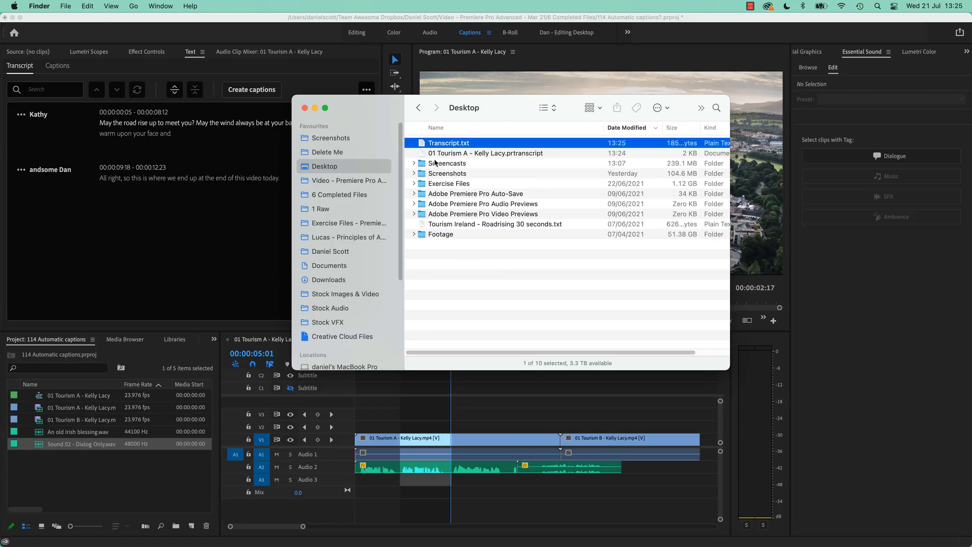
- Preview the exported Transcript.txt in Finder and return to Premiere Pro
key(space)
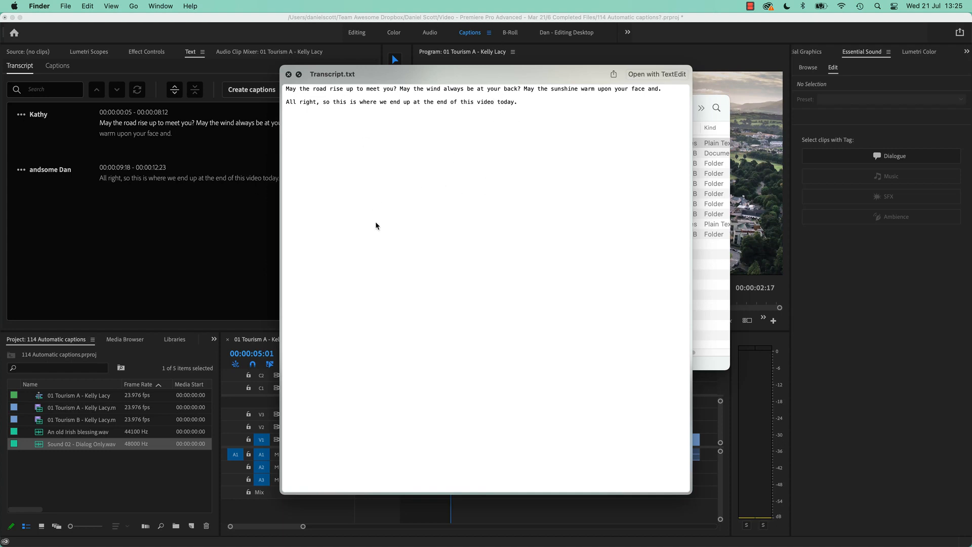
click(193, 269)
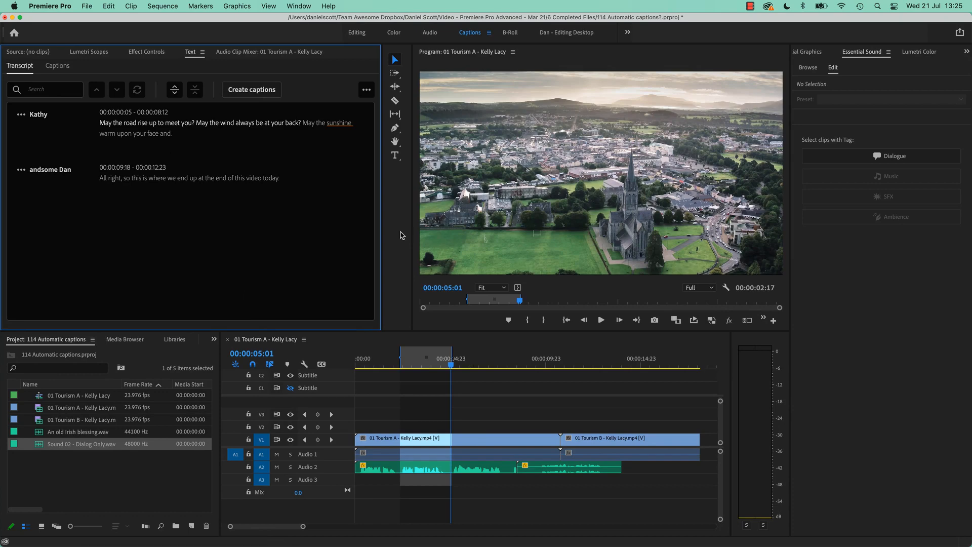
- Play the sequence briefly from just before the in point to check how the transcript highlighting follows the speech
click(366, 90)
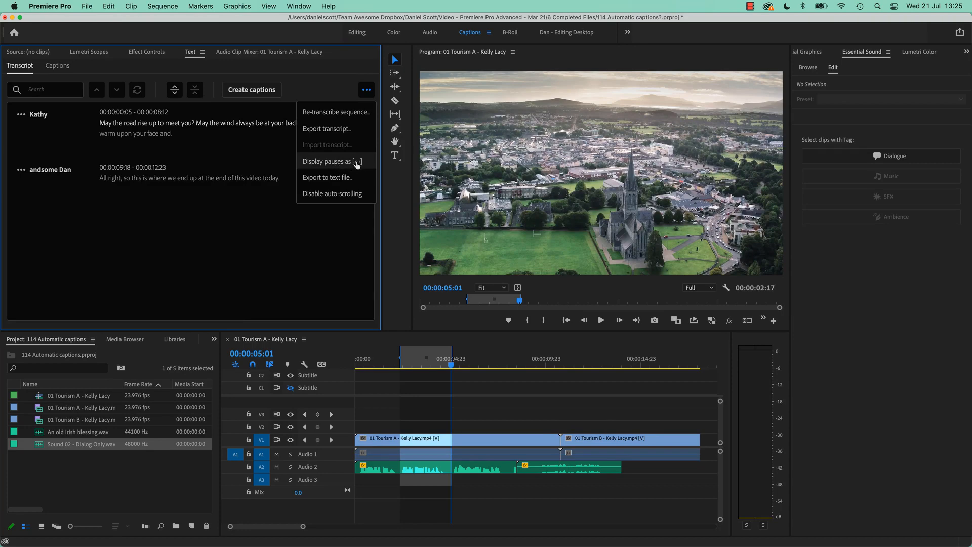
click(334, 195)
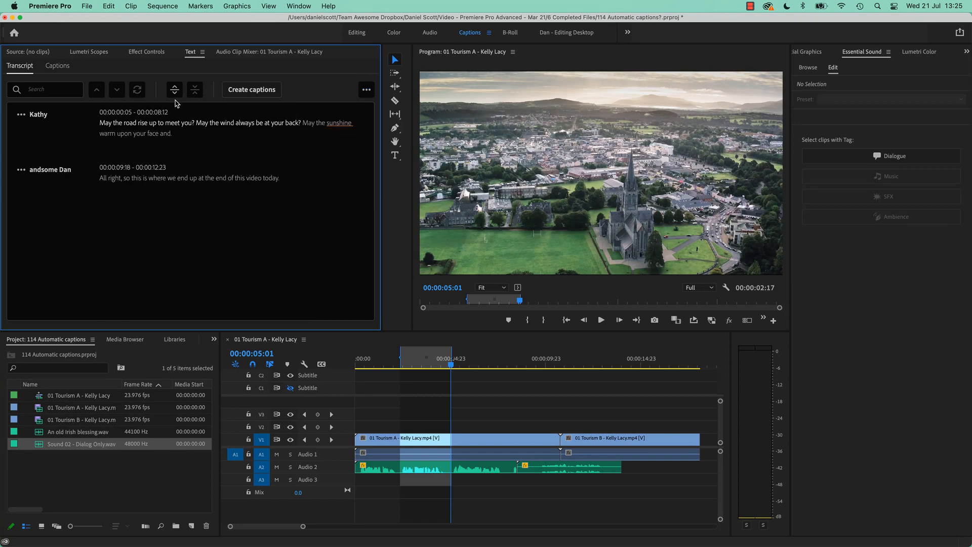
click(392, 365)
key(space)
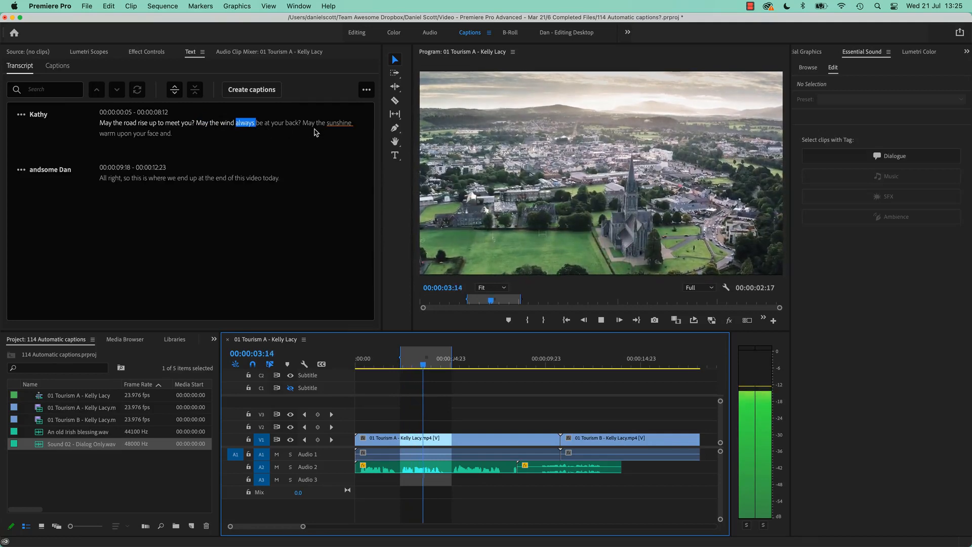
key(space)
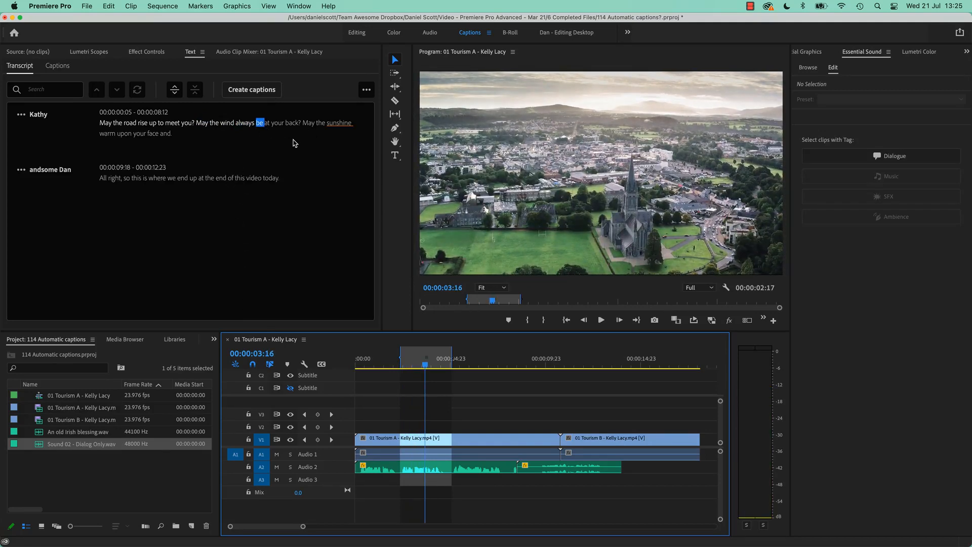
click(367, 89)
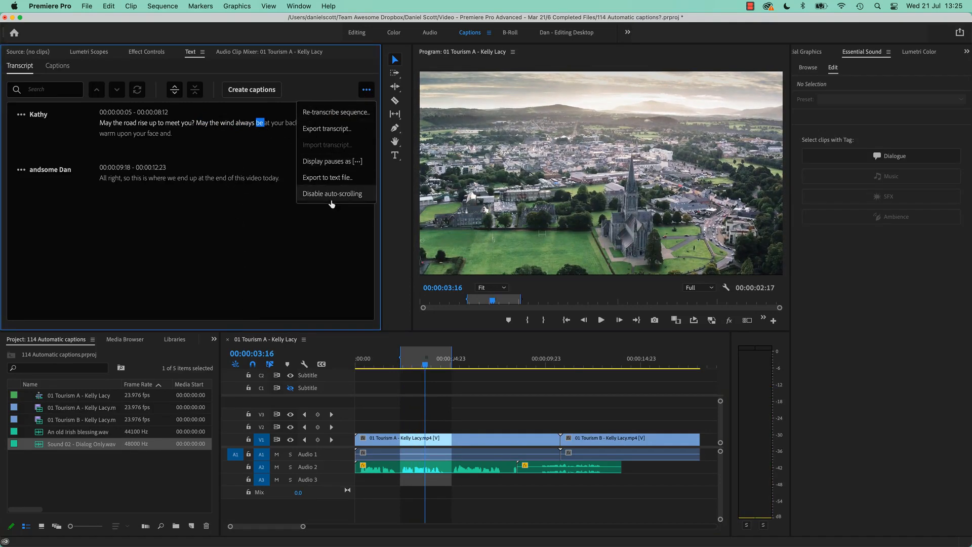
click(219, 265)
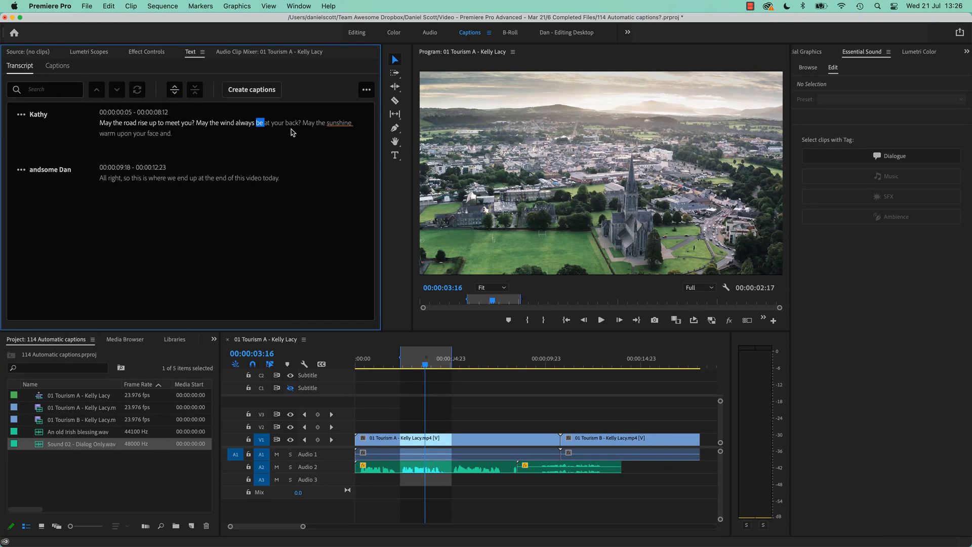
click(366, 91)
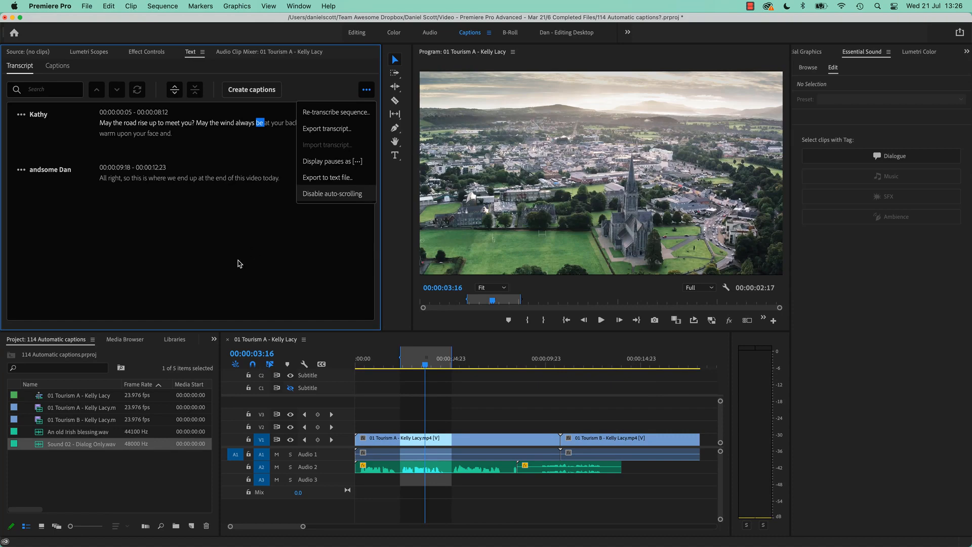
click(219, 263)
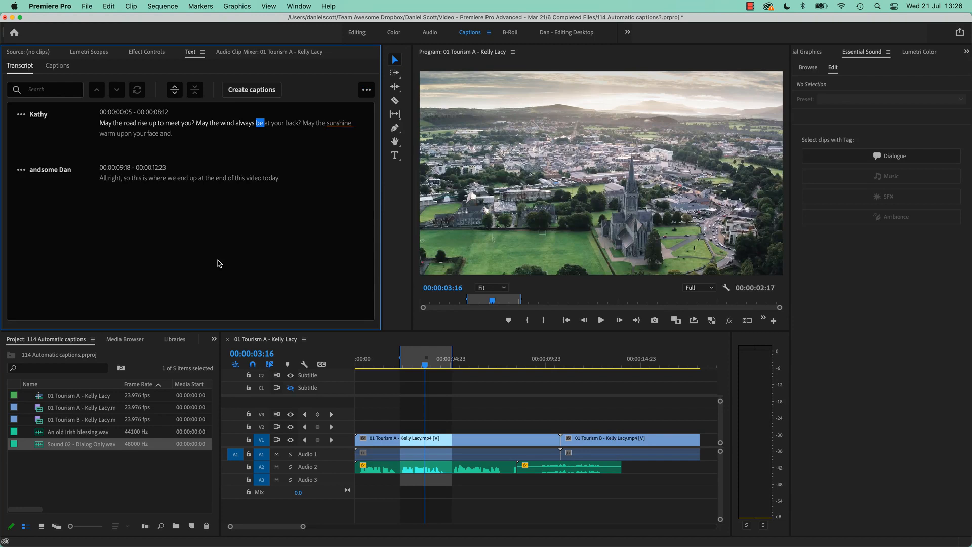